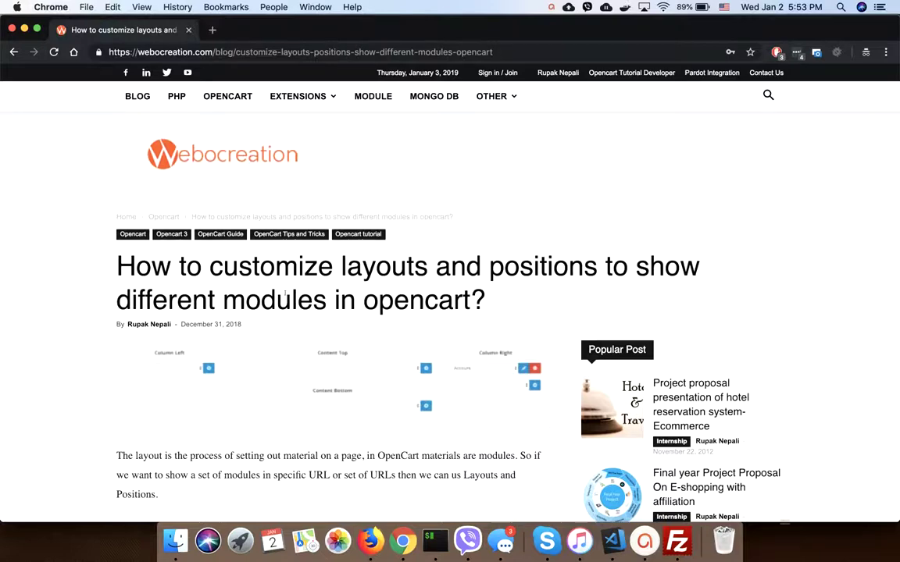
Scroll the blog article down to its list of default OpenCart layouts, highlighting the modules phrase along the way
{"action": "scroll", "coordinate": [55, 332], "scroll_direction": "down", "scroll_amount": 5}
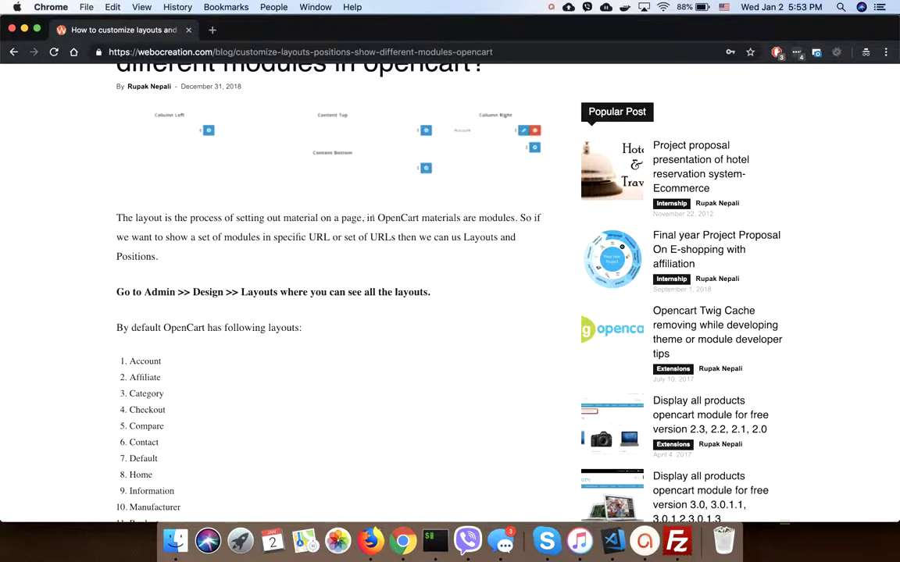
{"action": "left_click_drag", "start_coordinate": [367, 219], "coordinate": [515, 220]}
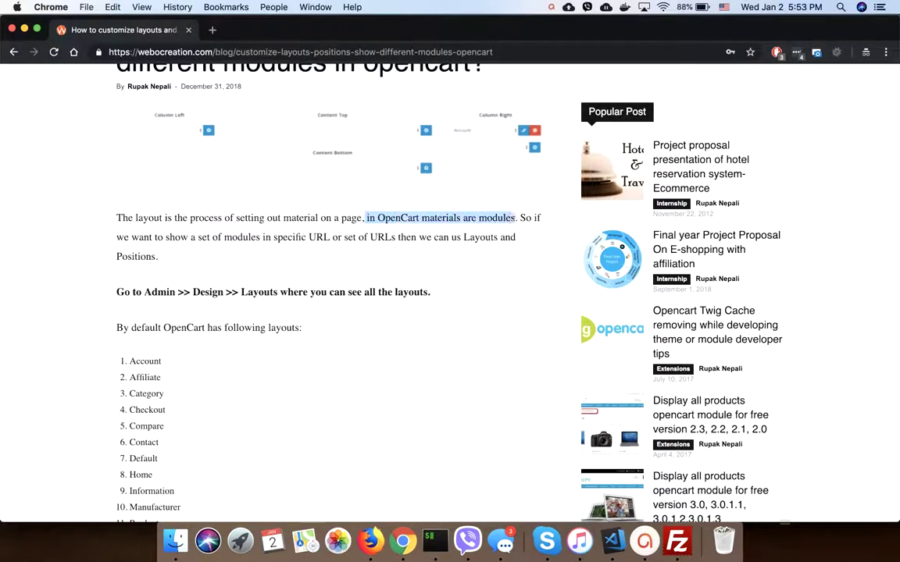
{"action": "left_click", "coordinate": [178, 239]}
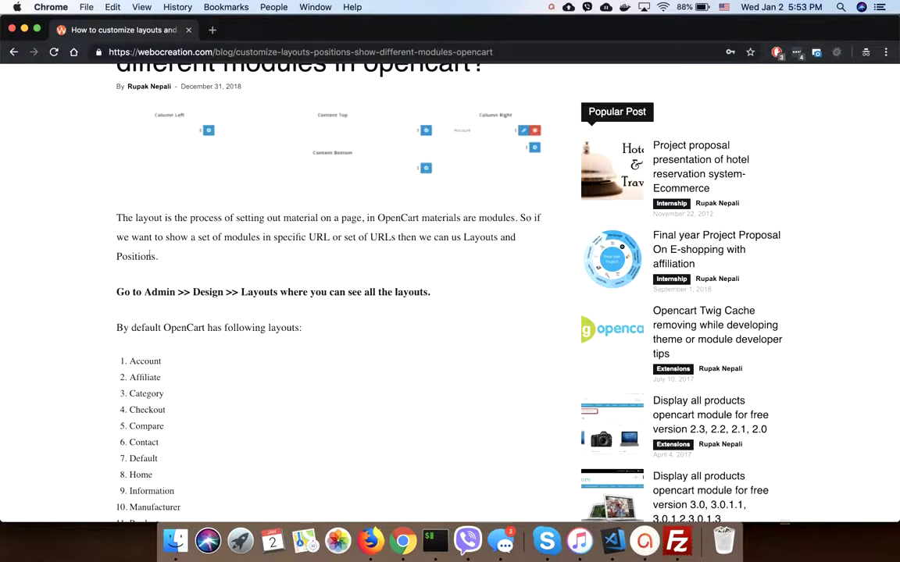
{"action": "scroll", "coordinate": [153, 257], "scroll_direction": "down", "scroll_amount": 1}
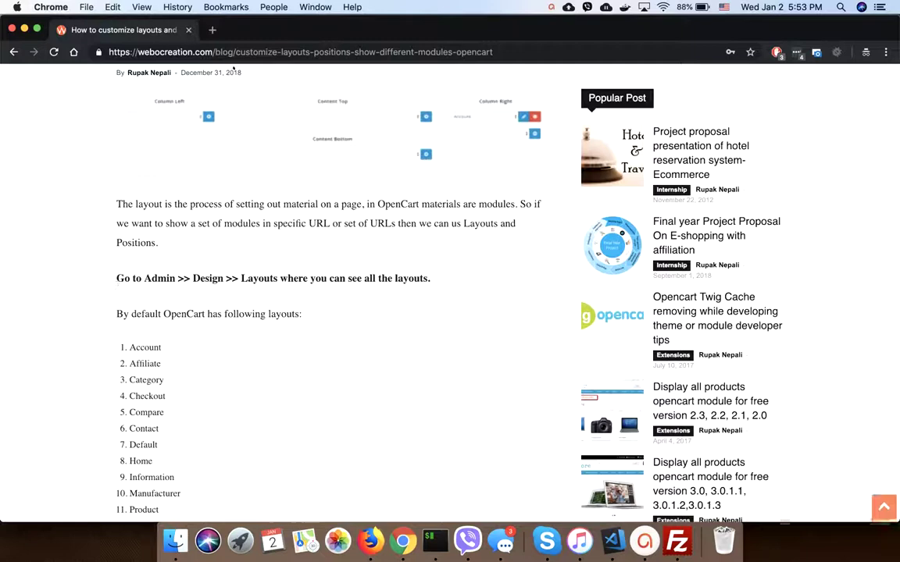
In a new tab, load webocreation.com/nepalbuddha/ admin, log in, and expand the Design menu
{"action": "key", "text": "super+t"}
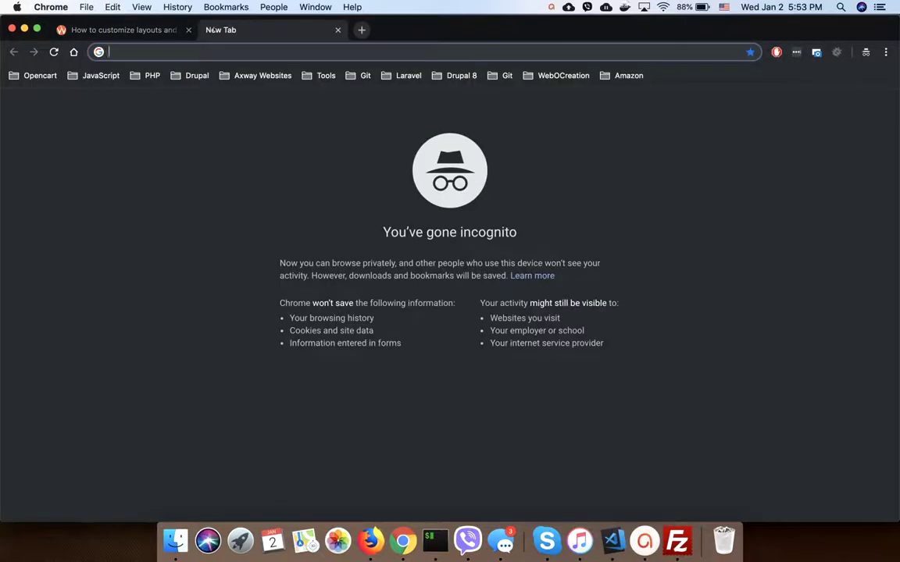
{"action": "type", "text": "weboc"}
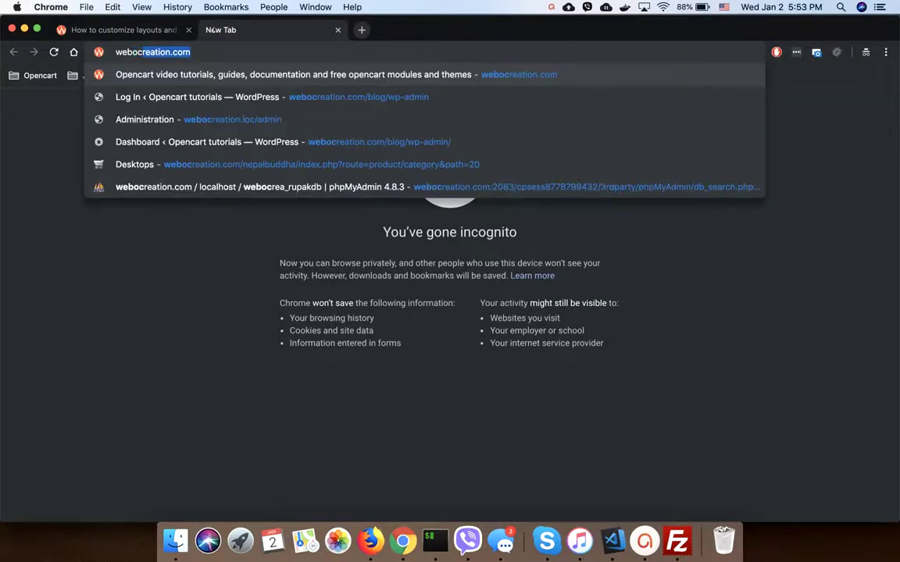
{"action": "type", "text": "reation.com/nepa"}
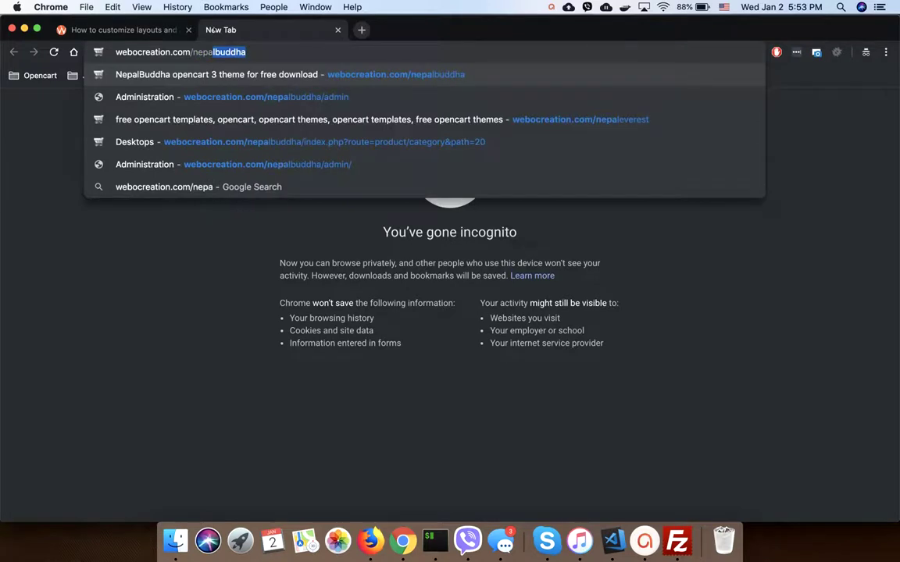
{"action": "type", "text": "lbuddha/"}
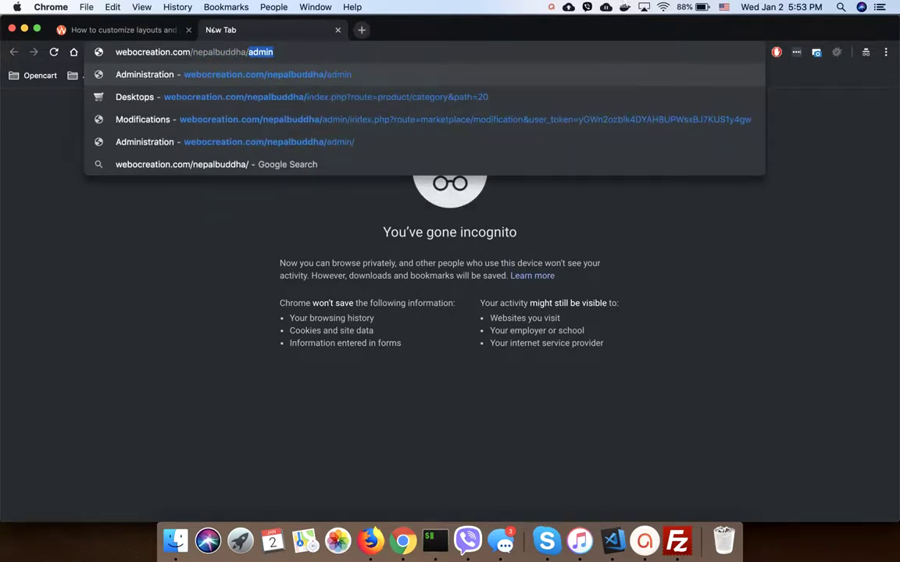
{"action": "key", "text": "Return"}
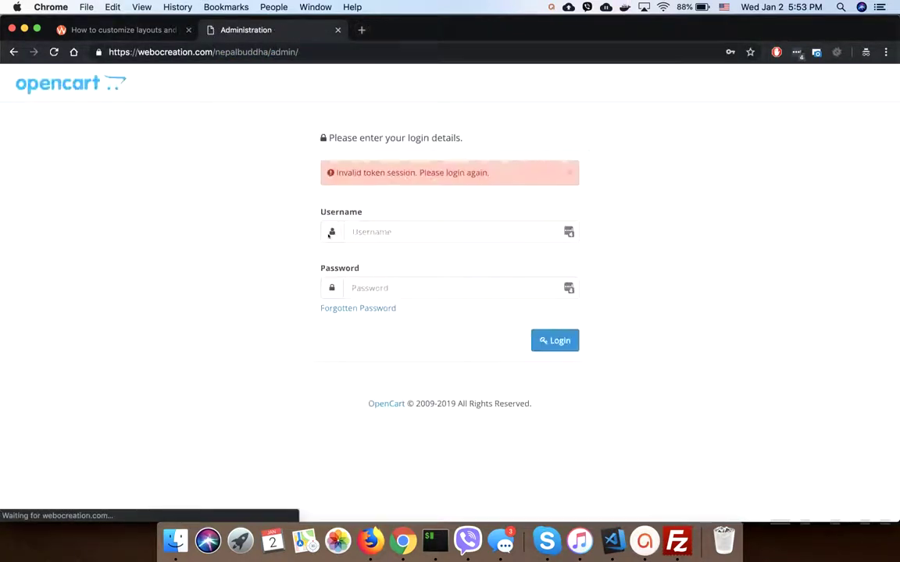
{"action": "left_click", "coordinate": [553, 340]}
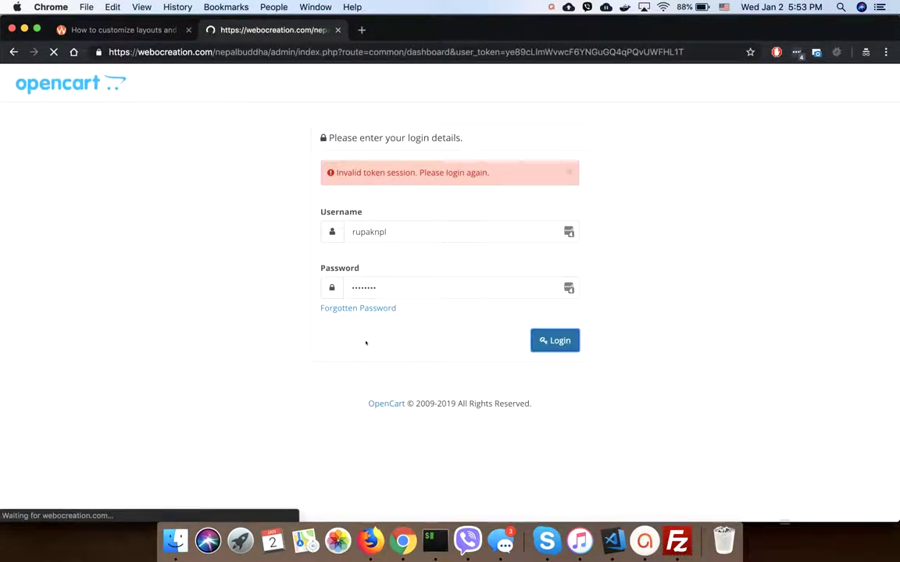
{"action": "left_click", "coordinate": [43, 218]}
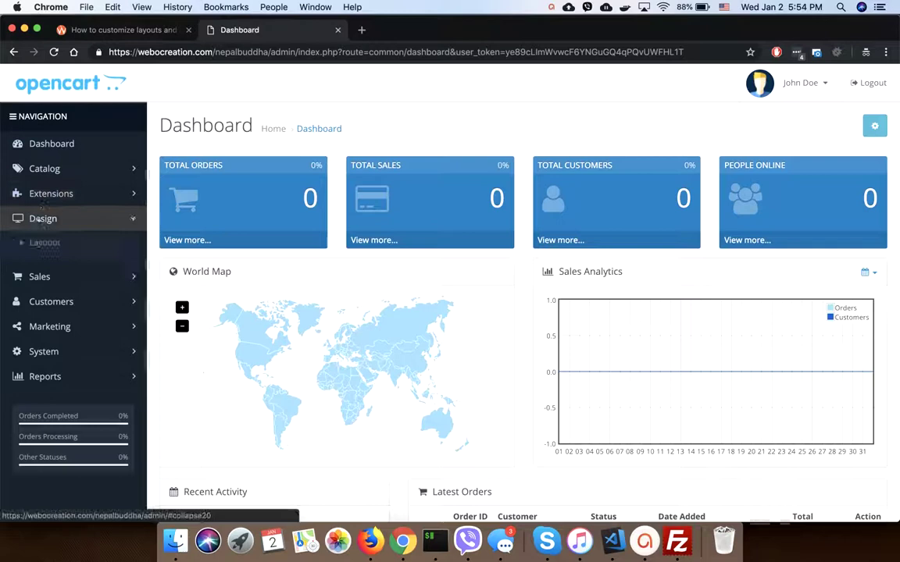
Open Design > Layouts and scroll through the 13 default layouts from Account to Sitemap
{"action": "left_click", "coordinate": [43, 243]}
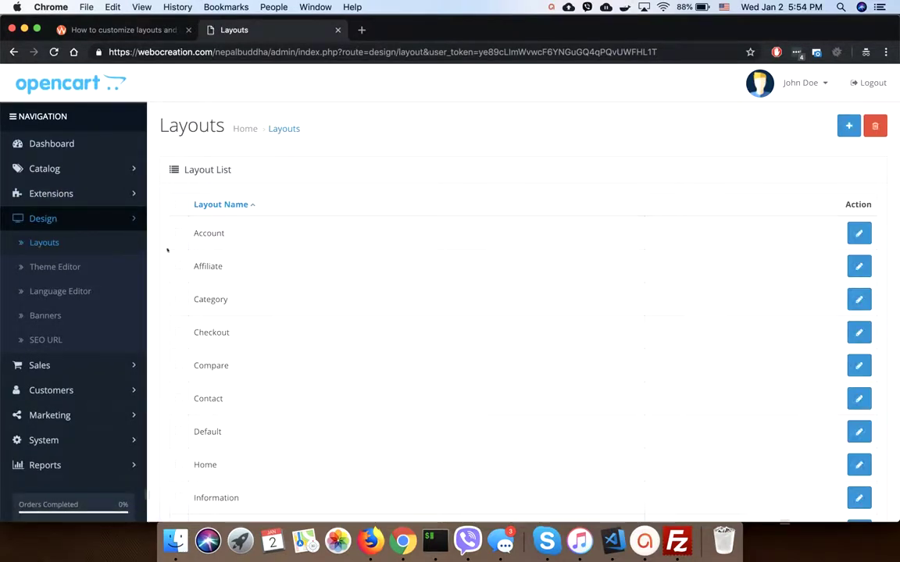
{"action": "scroll", "coordinate": [243, 265], "scroll_direction": "down", "scroll_amount": 1}
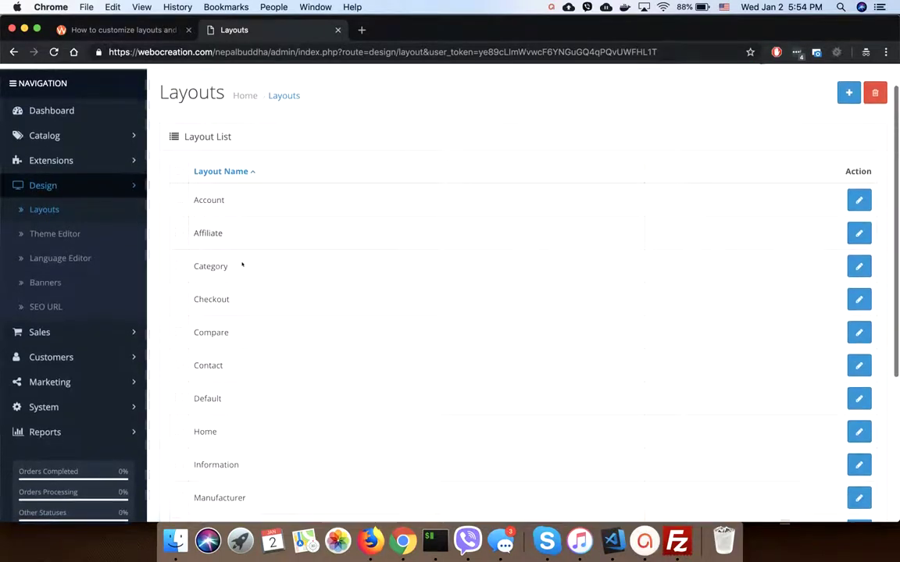
{"action": "scroll", "coordinate": [242, 265], "scroll_direction": "down", "scroll_amount": 1}
{"action": "scroll", "coordinate": [243, 266], "scroll_direction": "down", "scroll_amount": 2}
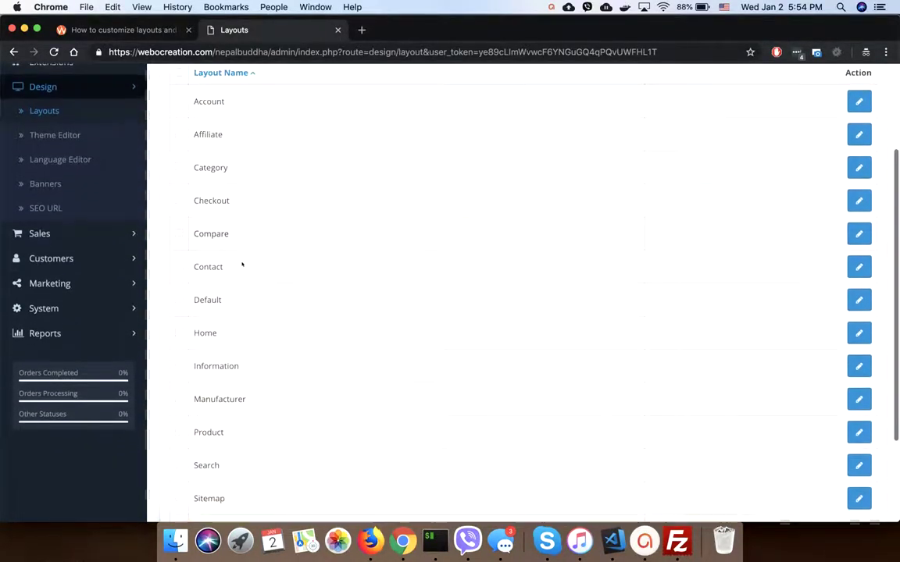
{"action": "scroll", "coordinate": [242, 266], "scroll_direction": "down", "scroll_amount": 2}
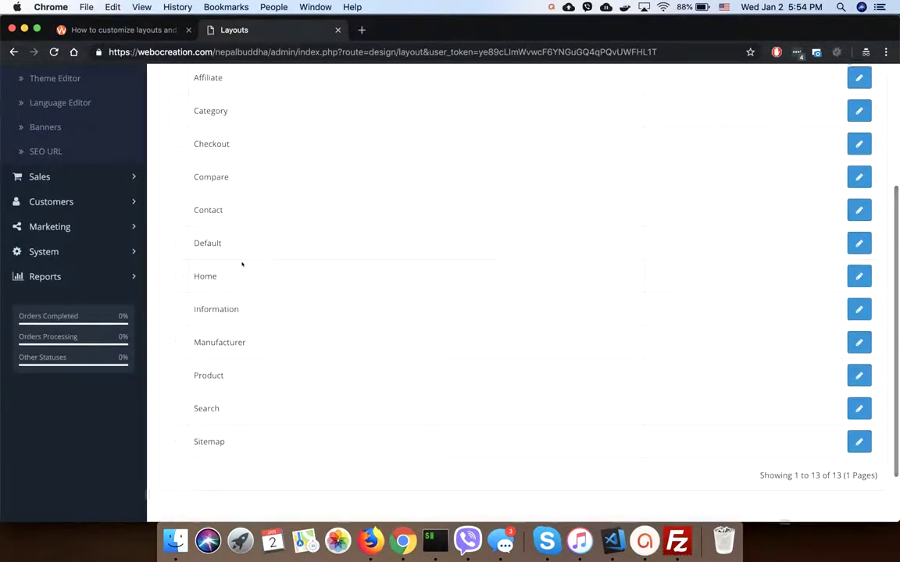
{"action": "scroll", "coordinate": [243, 266], "scroll_direction": "up", "scroll_amount": 2}
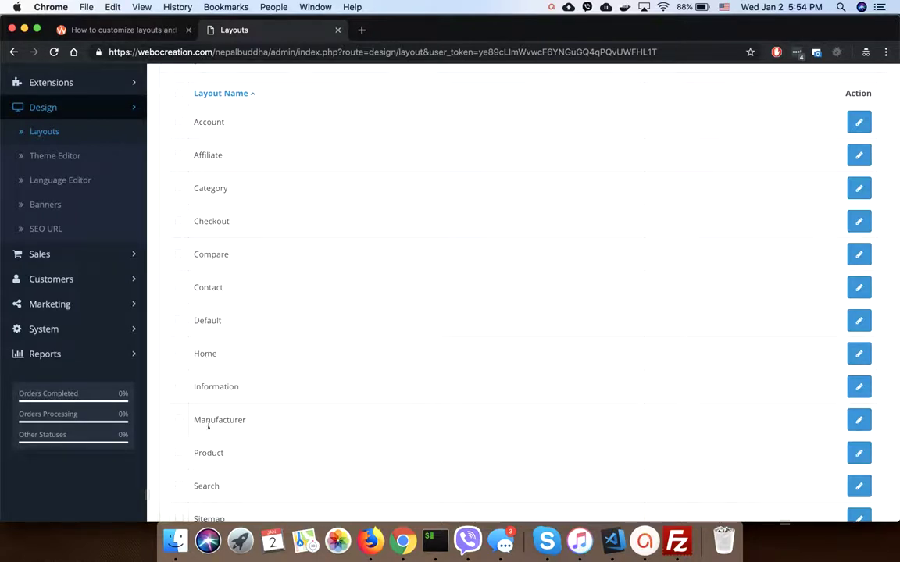
{"action": "scroll", "coordinate": [207, 446], "scroll_direction": "down", "scroll_amount": 2}
{"action": "scroll", "coordinate": [207, 446], "scroll_direction": "up", "scroll_amount": 3}
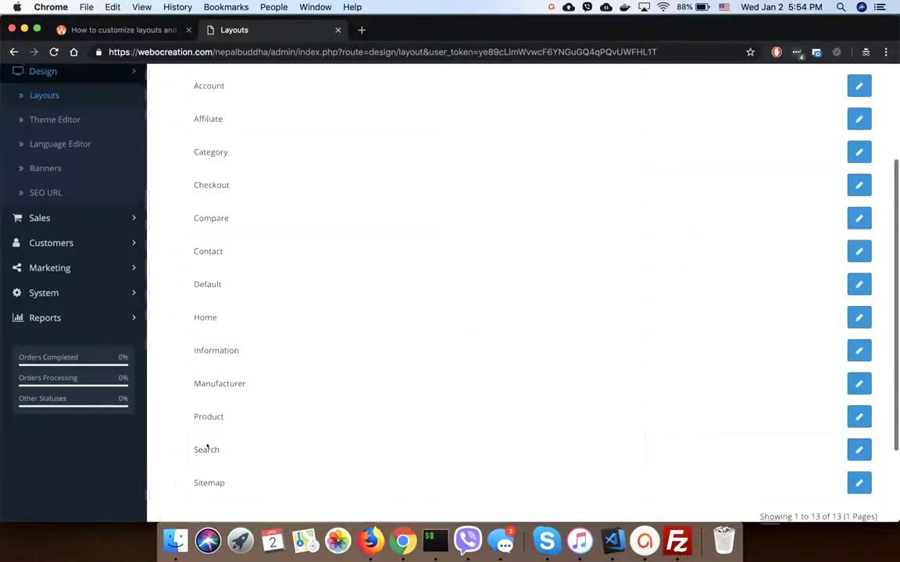
{"action": "scroll", "coordinate": [207, 444], "scroll_direction": "up", "scroll_amount": 2}
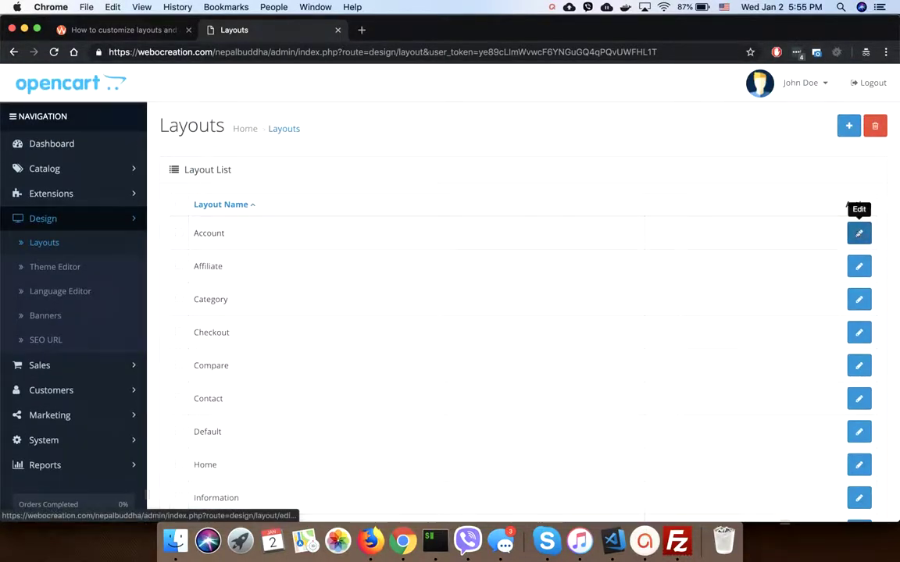
Open the Account layout for editing and keep its account/% route on the Default store
{"action": "left_click", "coordinate": [859, 233]}
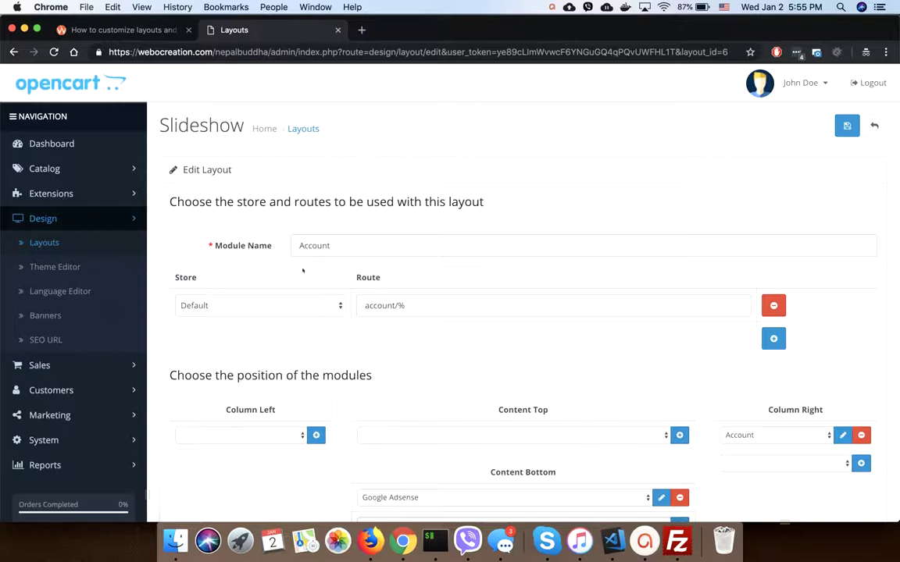
{"action": "left_click", "coordinate": [212, 306]}
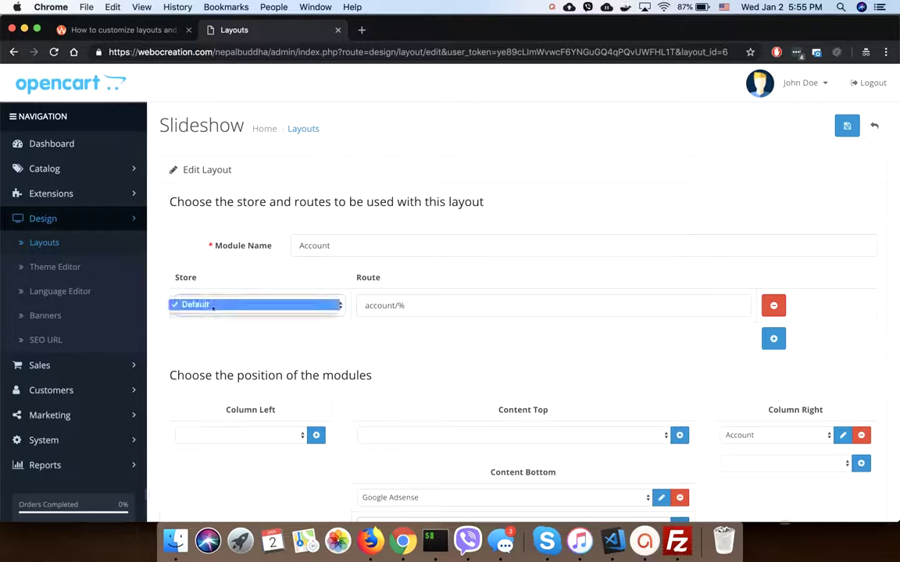
{"action": "left_click", "coordinate": [300, 319]}
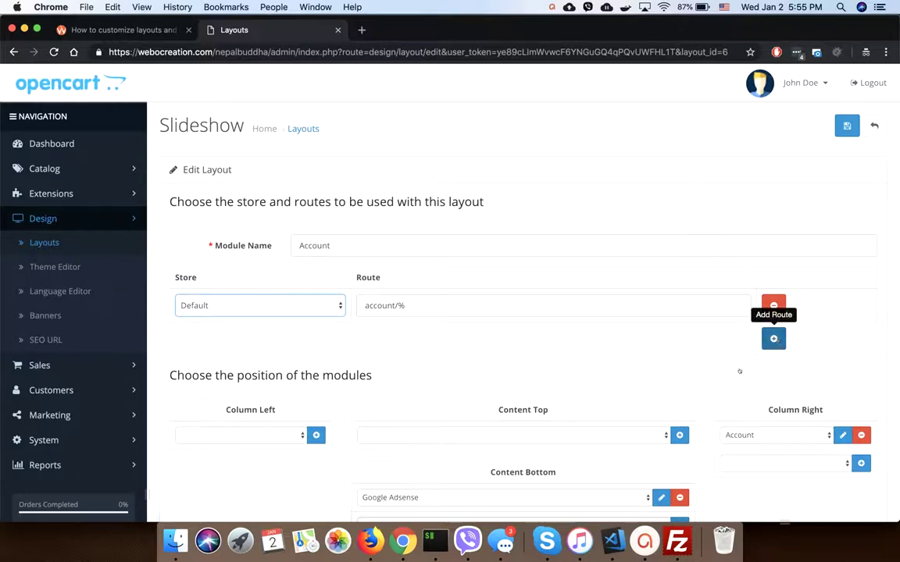
{"action": "scroll", "coordinate": [217, 306], "scroll_direction": "down", "scroll_amount": 3}
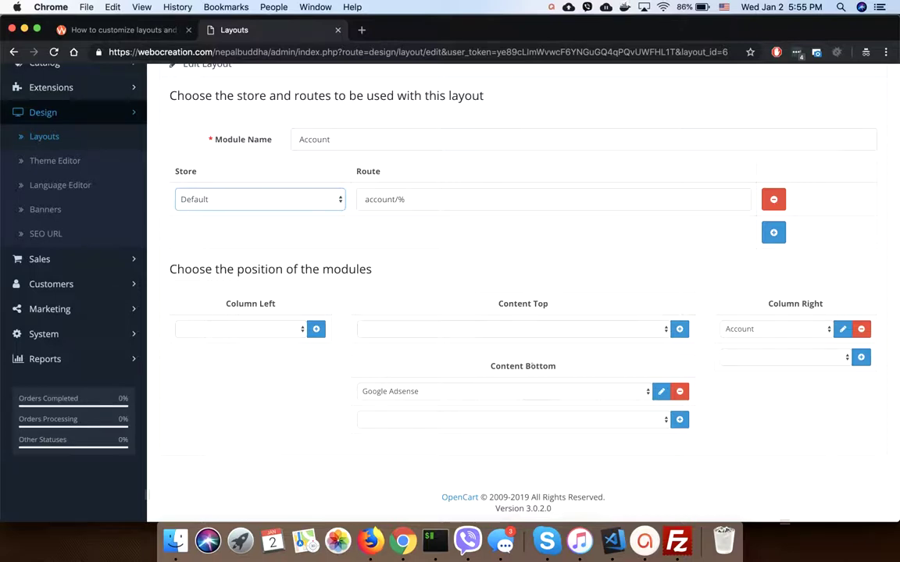
{"action": "scroll", "coordinate": [531, 367], "scroll_direction": "up", "scroll_amount": 3}
In the blog article, highlight the sentence about custom layouts per category
{"action": "left_click", "coordinate": [121, 30]}
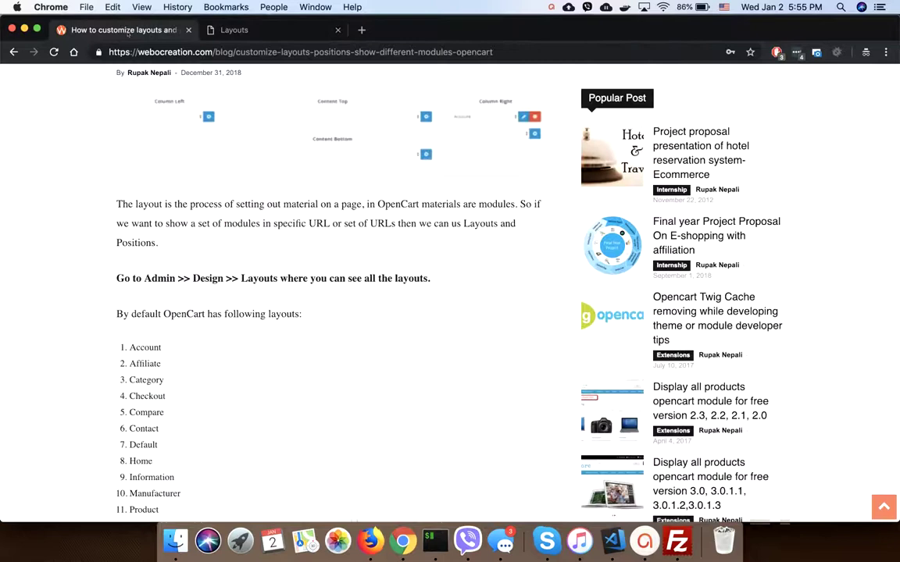
{"action": "scroll", "coordinate": [139, 364], "scroll_direction": "down", "scroll_amount": 10}
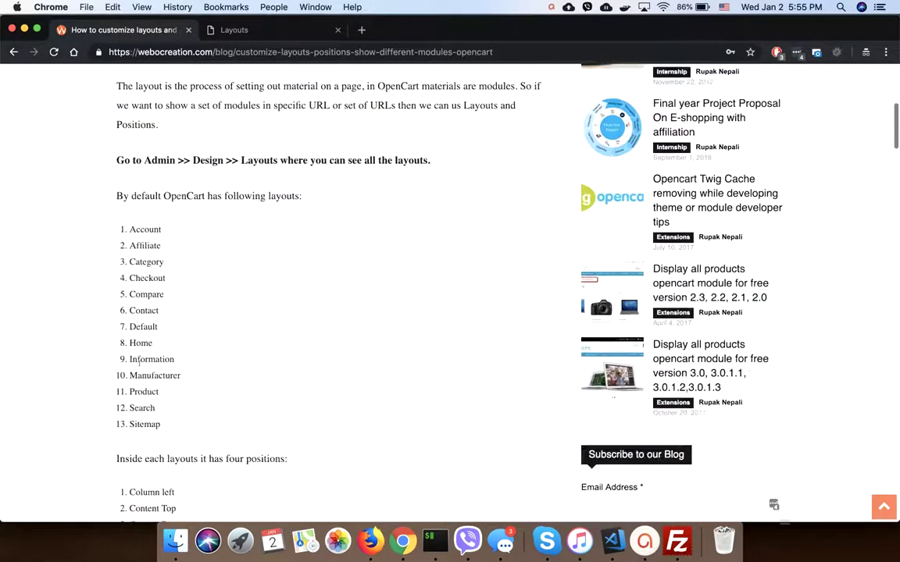
{"action": "left_click_drag", "start_coordinate": [136, 231], "coordinate": [221, 240]}
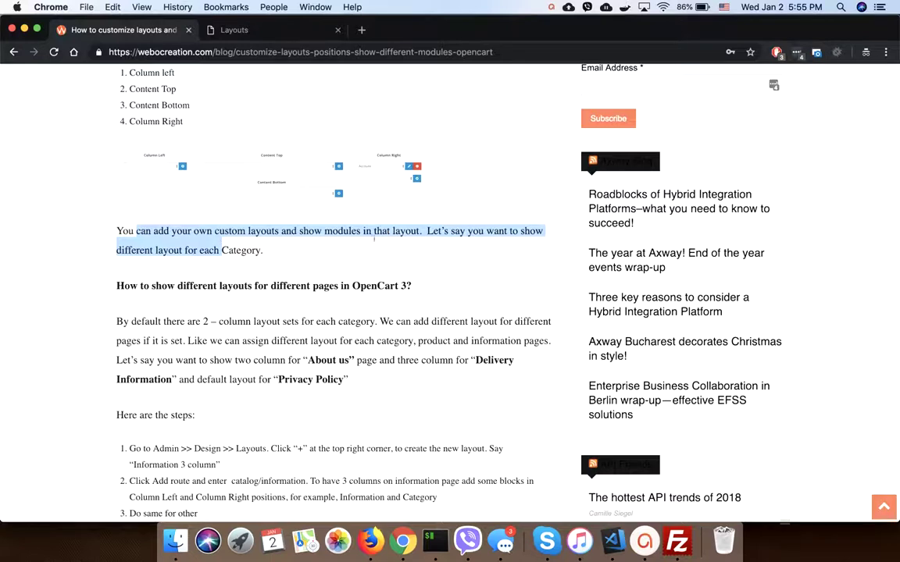
In the admin, cancel the Account layout edit, then open and discard a blank Add Layout form
{"action": "left_click", "coordinate": [233, 30]}
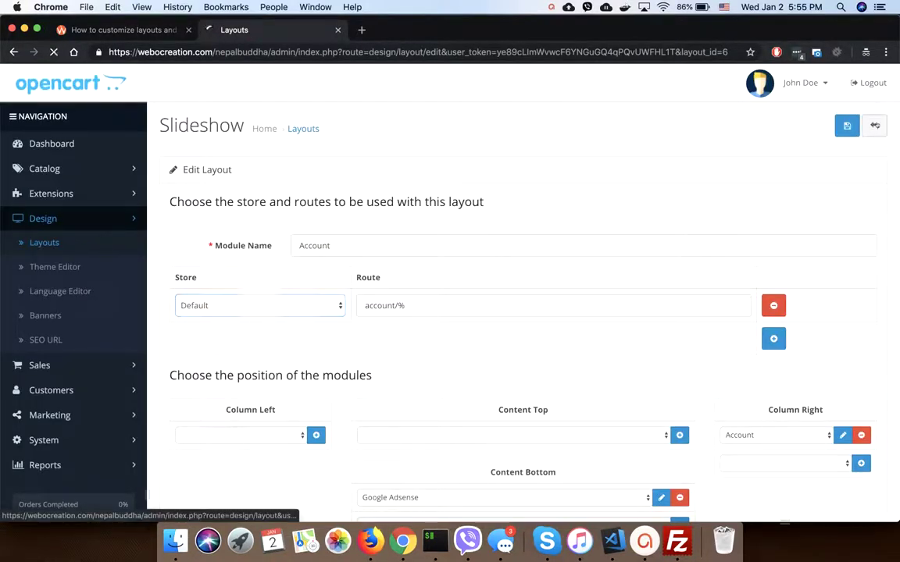
{"action": "left_click", "coordinate": [875, 126]}
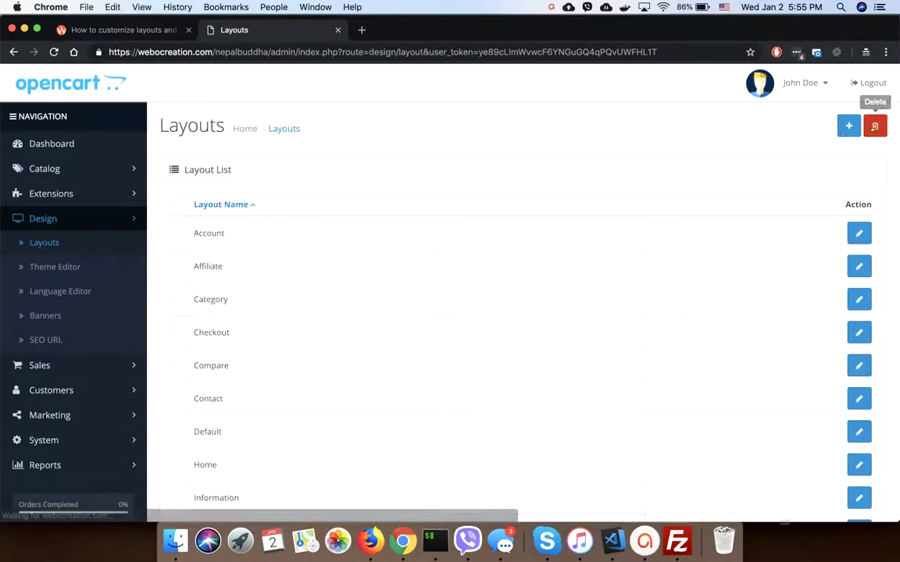
{"action": "left_click", "coordinate": [849, 126]}
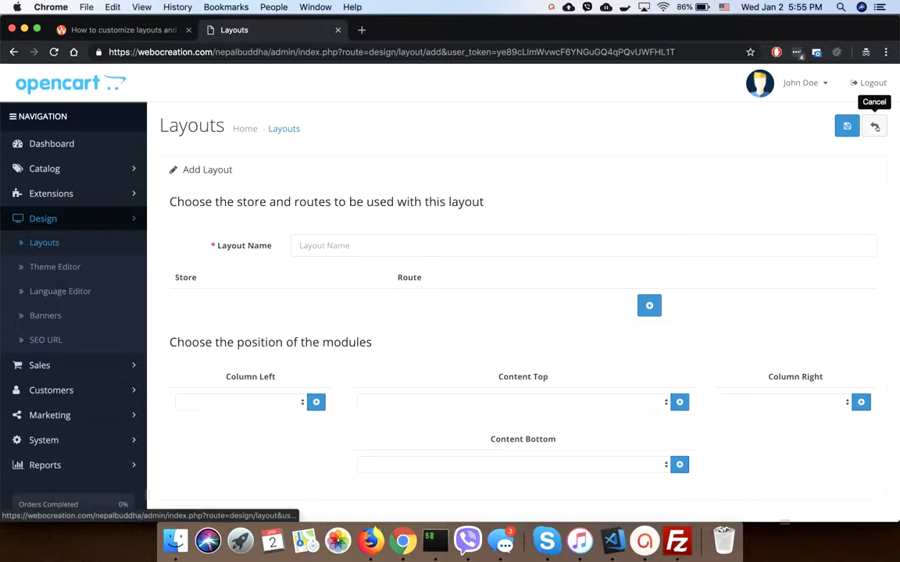
{"action": "left_click", "coordinate": [875, 126]}
Highlight the blog's 'show different layouts' heading, then return to the admin Layout List
{"action": "key", "text": "ctrl+shift+Tab"}
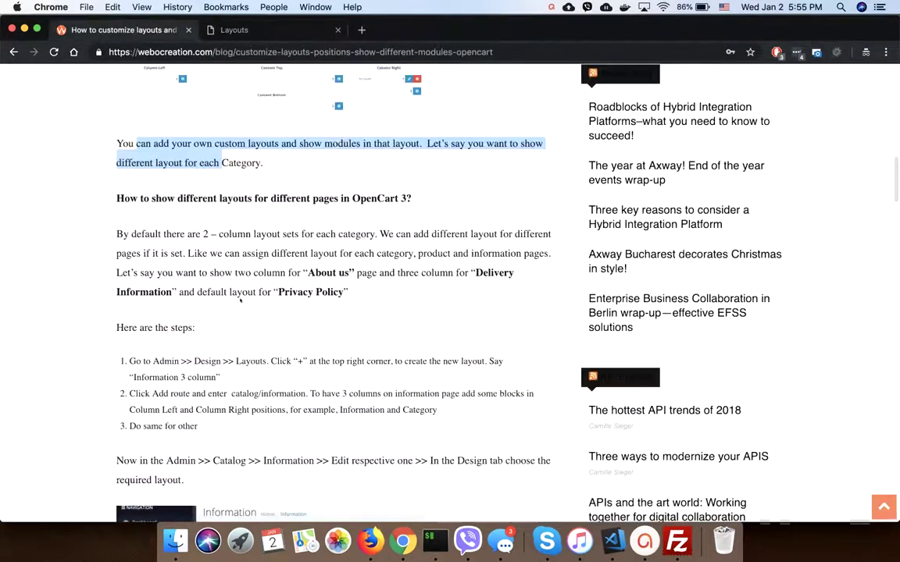
{"action": "left_click_drag", "start_coordinate": [141, 198], "coordinate": [270, 198]}
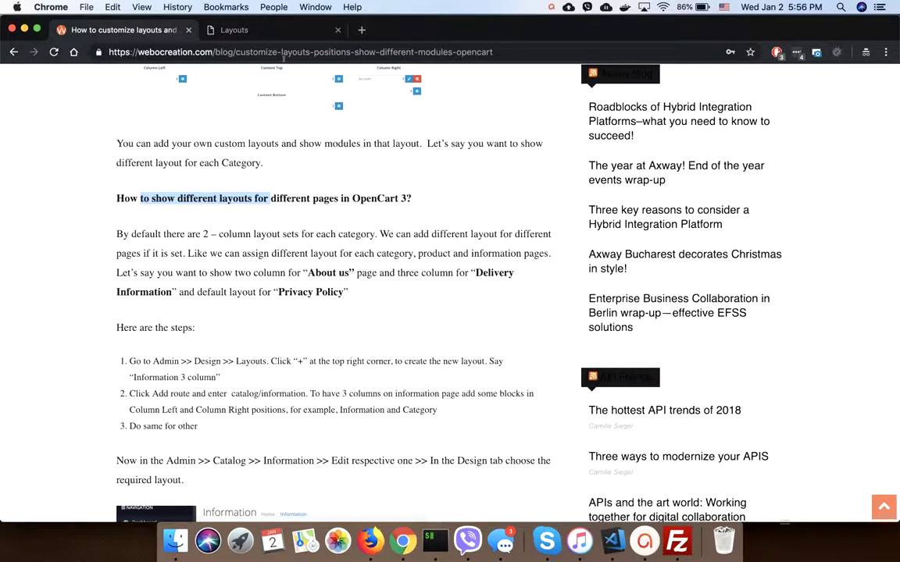
{"action": "left_click", "coordinate": [269, 30]}
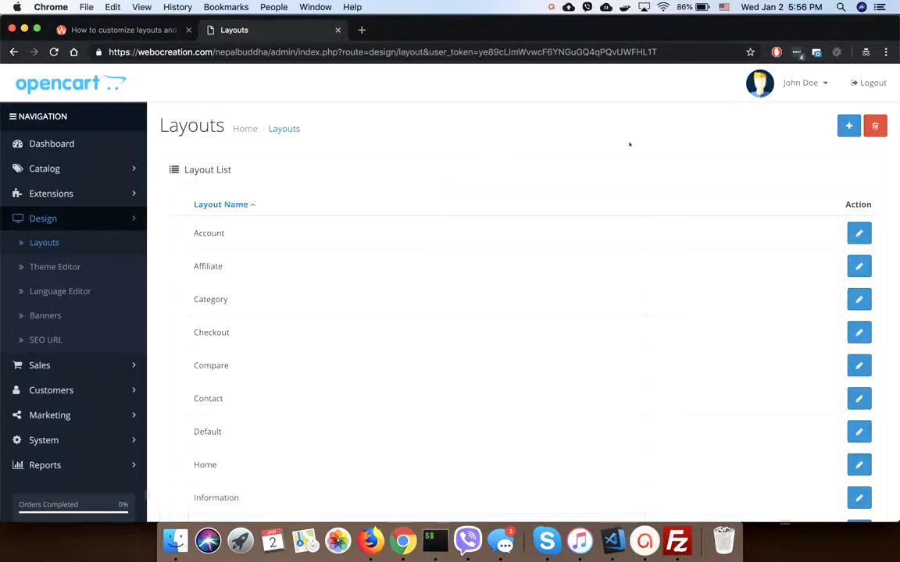
Open the storefront from the admin account menu and view the Show All Desktops category page
{"action": "left_click", "coordinate": [802, 84]}
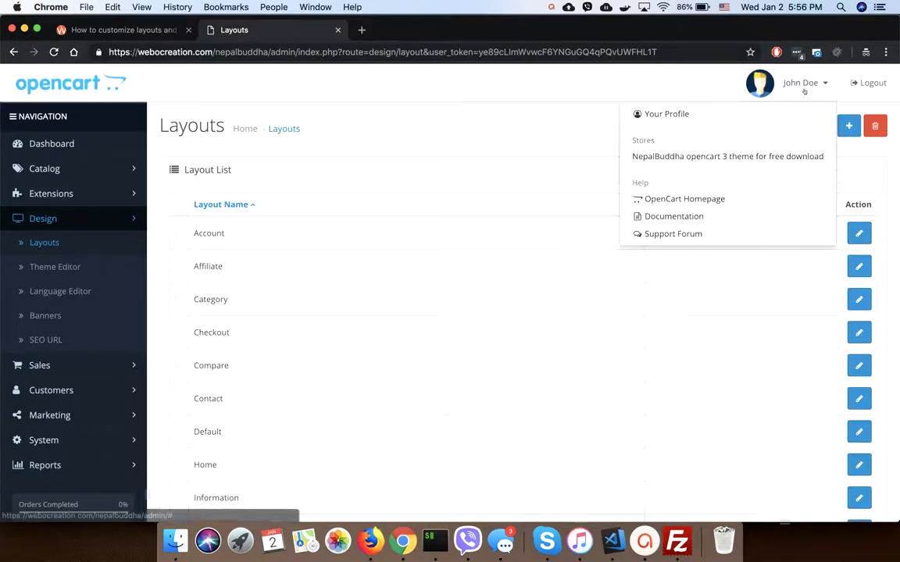
{"action": "left_click", "coordinate": [676, 161]}
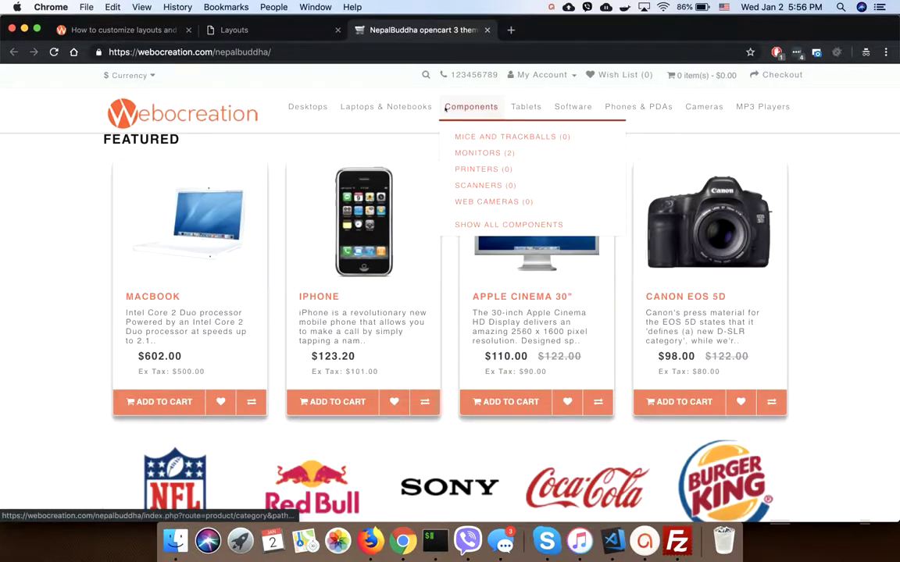
{"action": "mouse_move", "coordinate": [298, 110]}
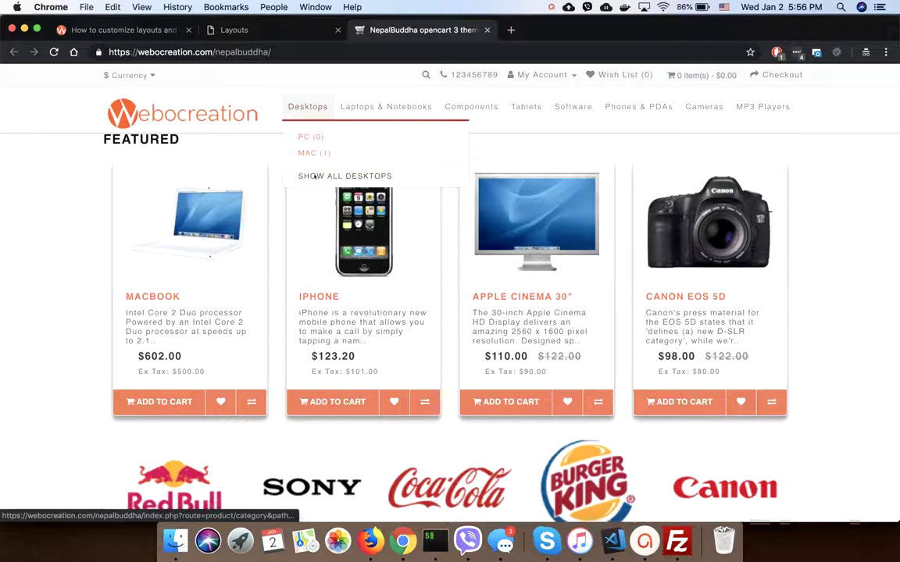
{"action": "left_click", "coordinate": [315, 177]}
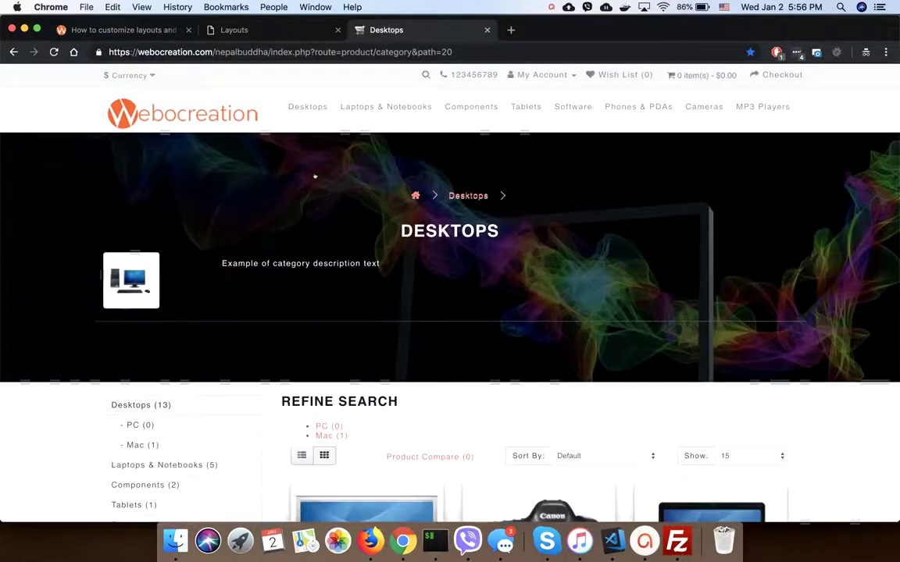
{"action": "scroll", "coordinate": [286, 307], "scroll_direction": "down", "scroll_amount": 5}
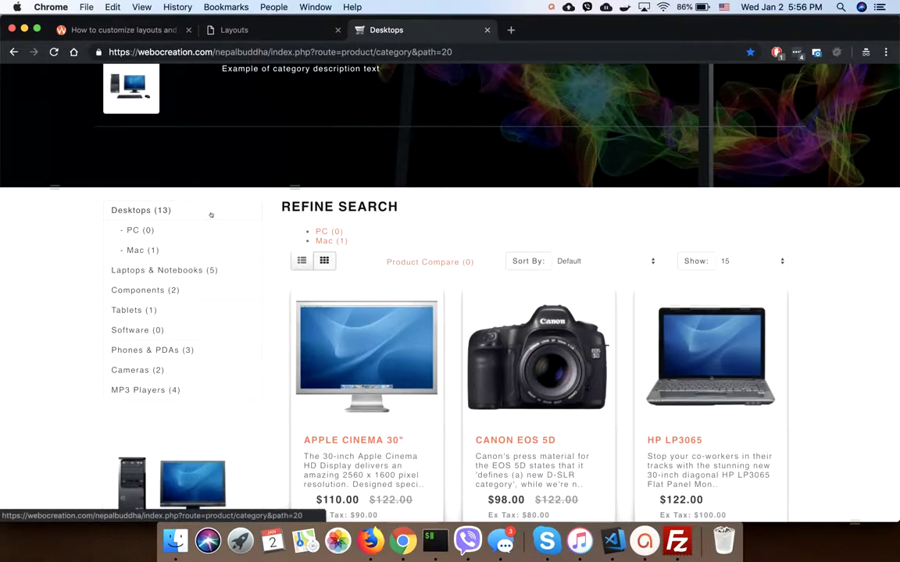
{"action": "scroll", "coordinate": [262, 110], "scroll_direction": "up", "scroll_amount": 5}
View the Desktops > Mac category page
{"action": "mouse_move", "coordinate": [293, 106]}
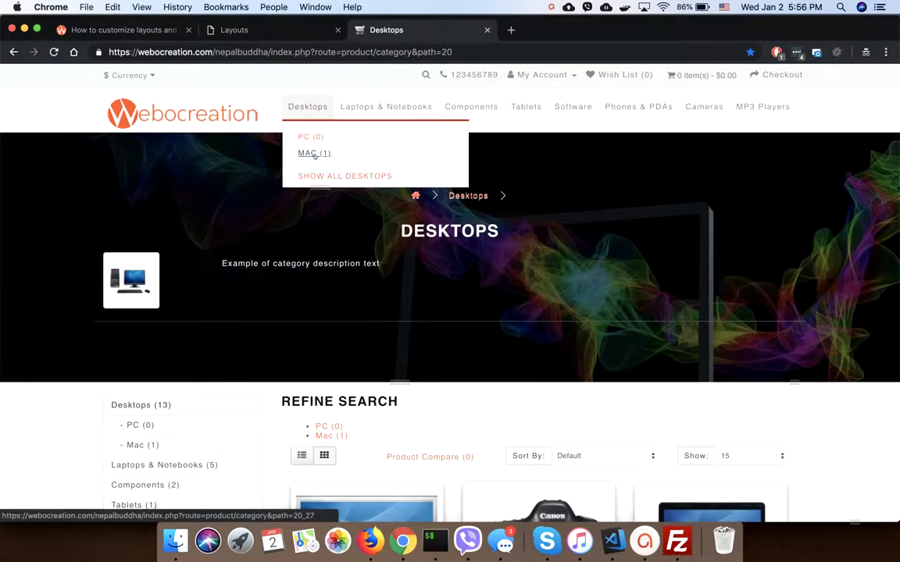
{"action": "left_click", "coordinate": [314, 154]}
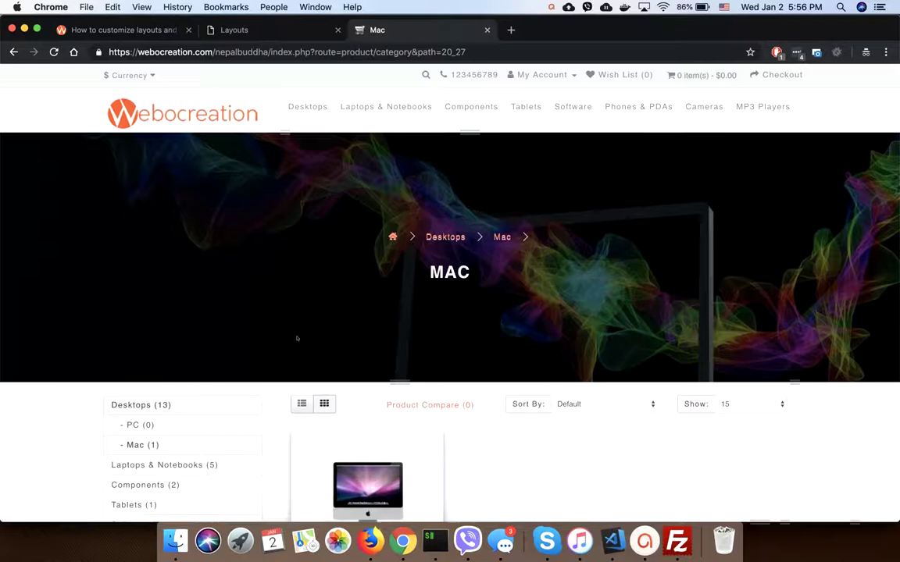
{"action": "scroll", "coordinate": [296, 338], "scroll_direction": "down", "scroll_amount": 3}
{"action": "scroll", "coordinate": [297, 338], "scroll_direction": "down", "scroll_amount": 2}
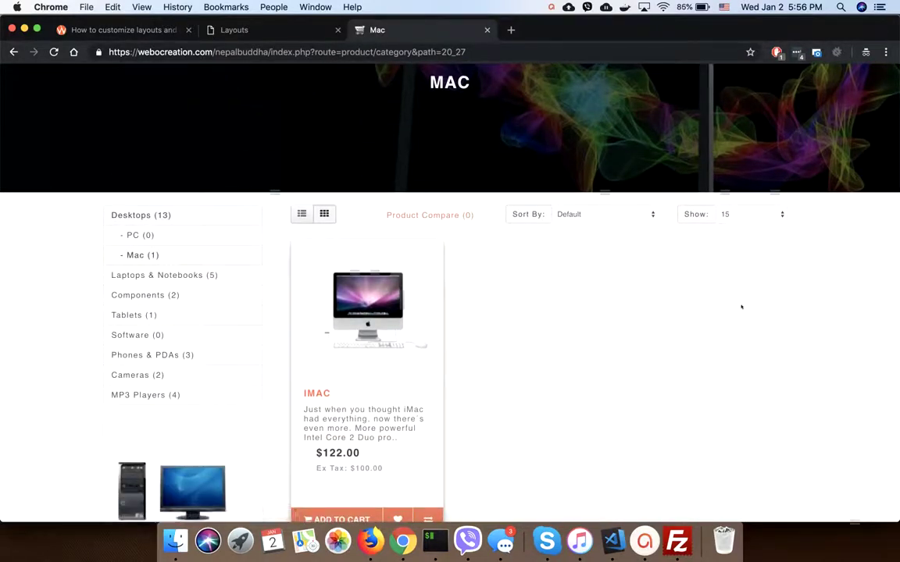
{"action": "scroll", "coordinate": [535, 340], "scroll_direction": "up", "scroll_amount": 5}
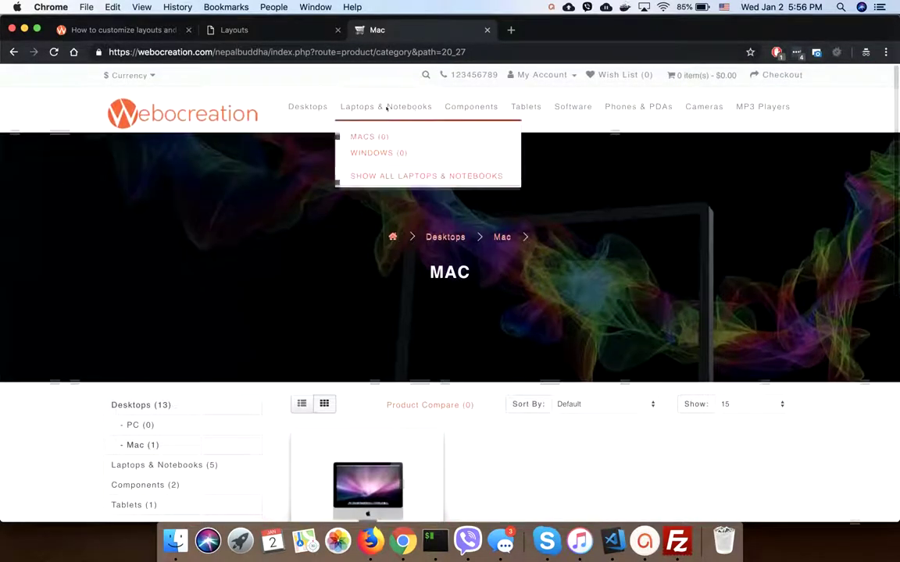
View the Desktops > PC category page
{"action": "mouse_move", "coordinate": [301, 114]}
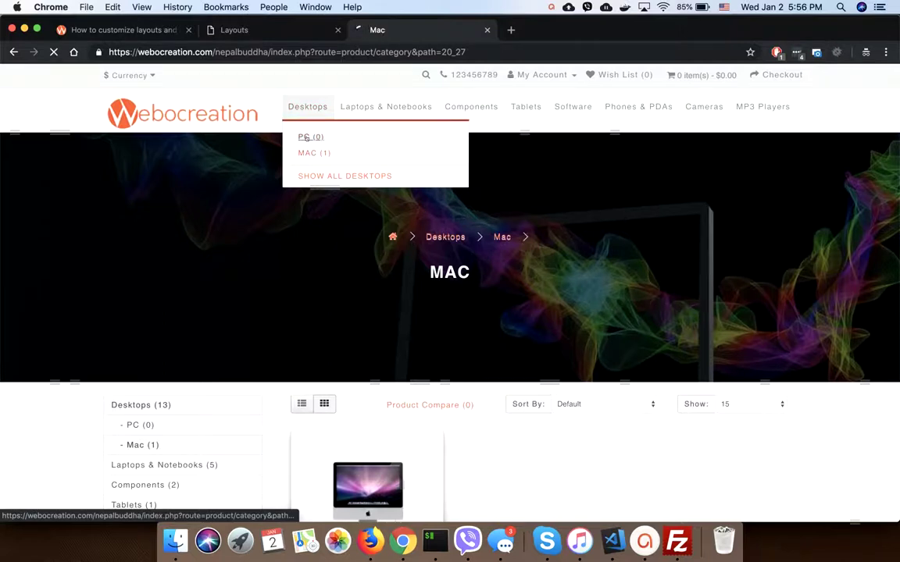
{"action": "left_click", "coordinate": [307, 138]}
{"action": "scroll", "coordinate": [328, 305], "scroll_direction": "down", "scroll_amount": 2}
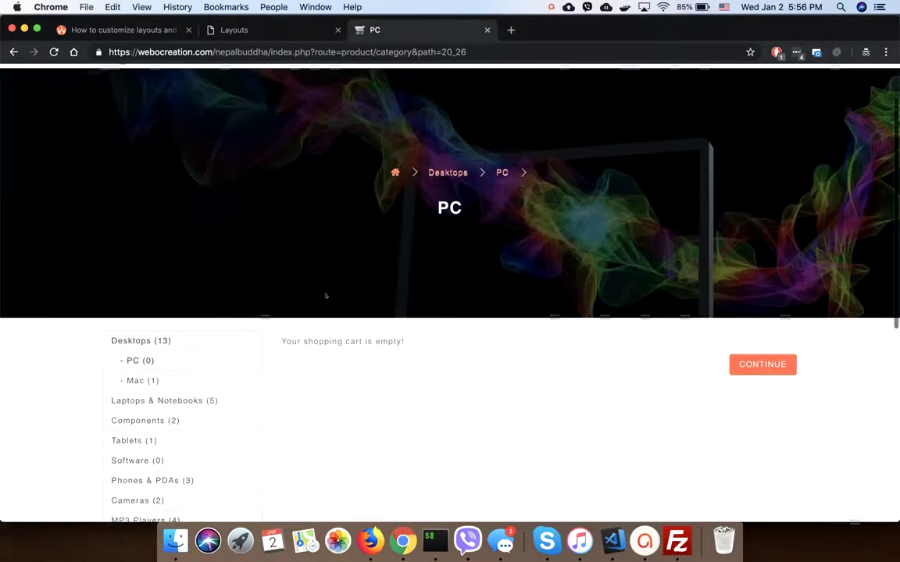
{"action": "scroll", "coordinate": [570, 227], "scroll_direction": "up", "scroll_amount": 2}
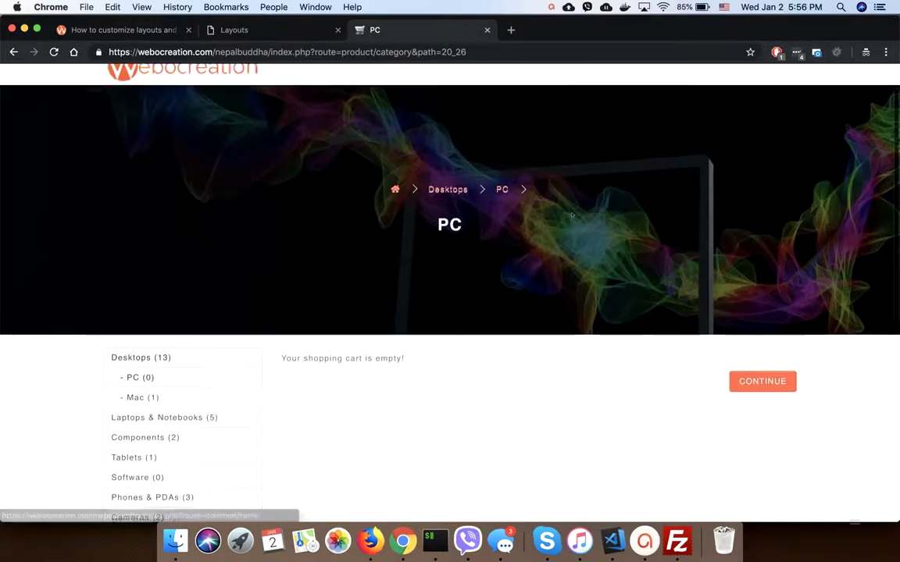
Back on the admin Layout List, add a new layout and name it 'Category Two column'
{"action": "left_click", "coordinate": [232, 30]}
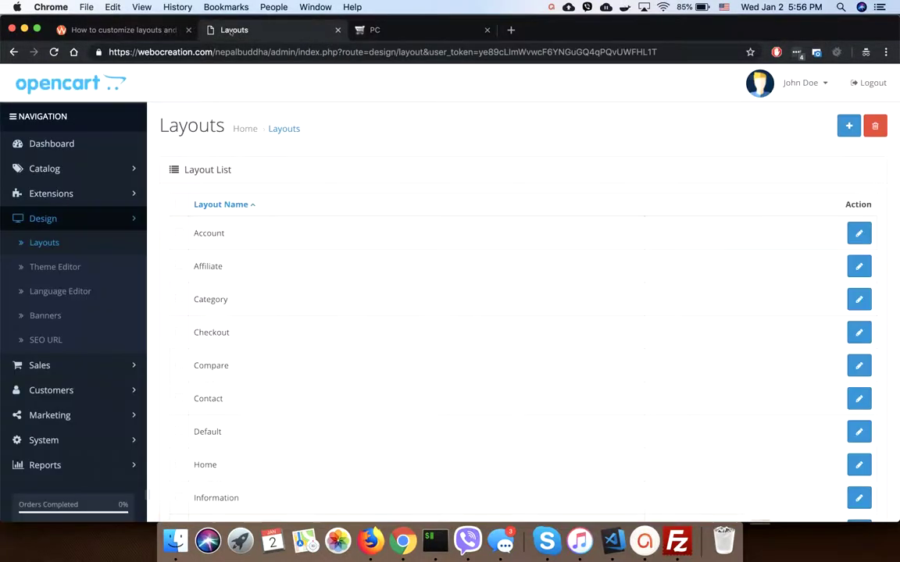
{"action": "scroll", "coordinate": [283, 197], "scroll_direction": "down", "scroll_amount": 5}
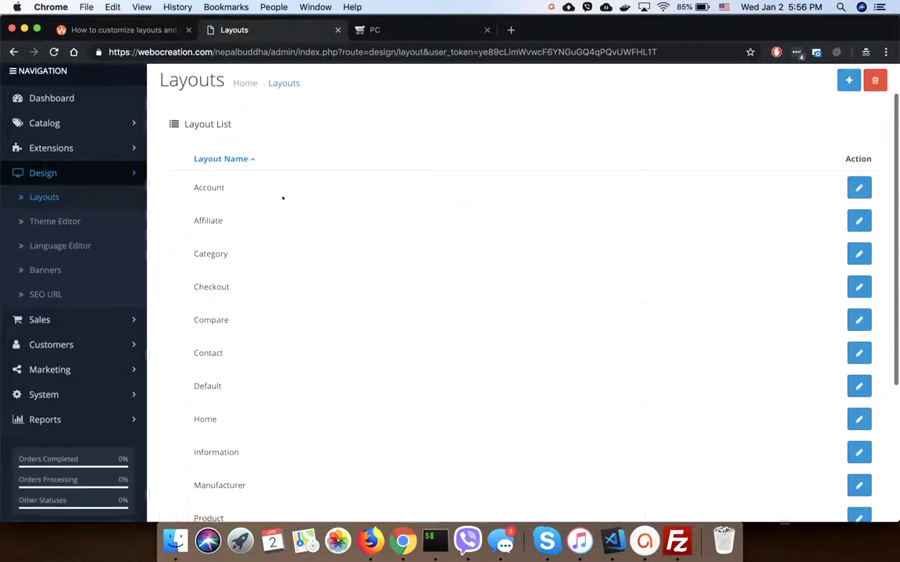
{"action": "scroll", "coordinate": [283, 198], "scroll_direction": "down", "scroll_amount": 1}
{"action": "scroll", "coordinate": [283, 197], "scroll_direction": "up", "scroll_amount": 7}
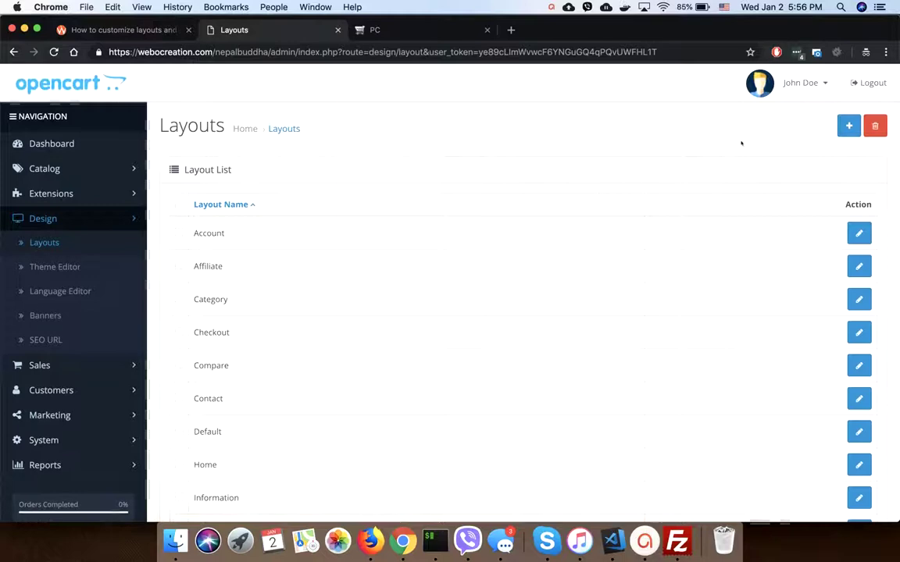
{"action": "left_click", "coordinate": [849, 126]}
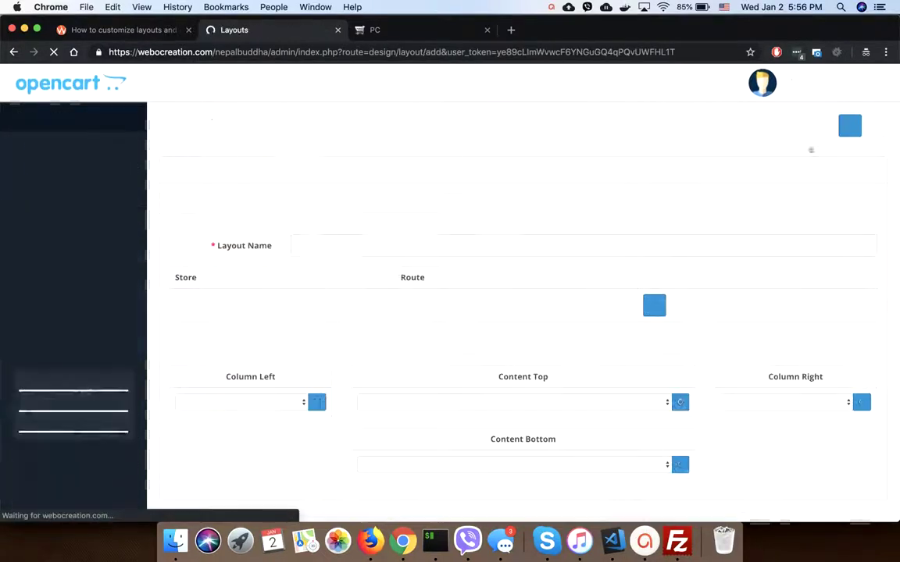
{"action": "left_click", "coordinate": [383, 245]}
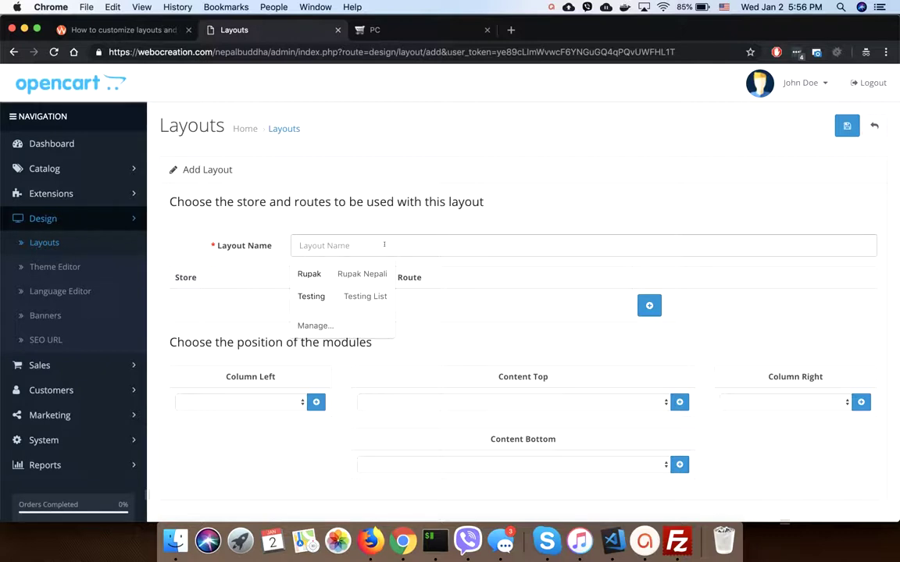
{"action": "type", "text": "Cate"}
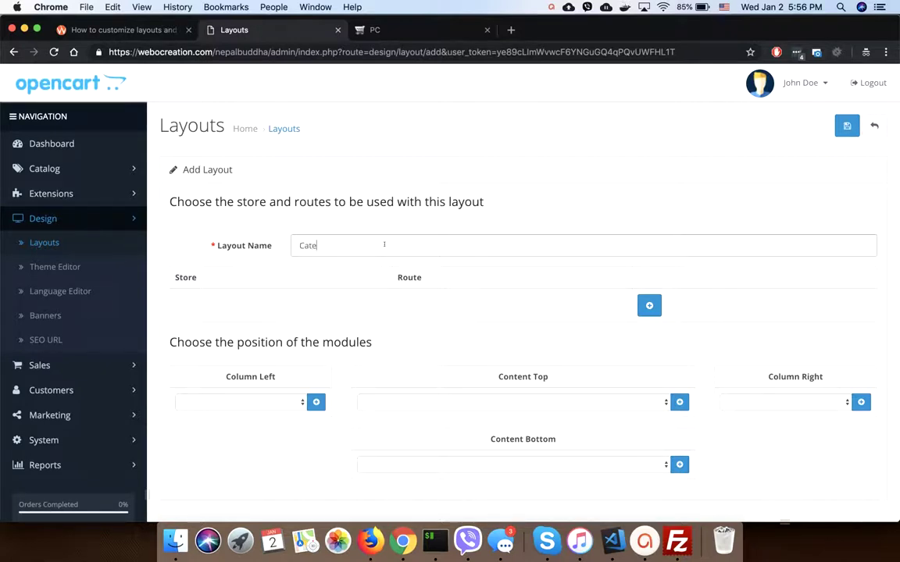
{"action": "type", "text": "gory Two column"}
Add a Default-store route row and paste product/category, copied from the PC page URL
{"action": "left_click", "coordinate": [649, 306]}
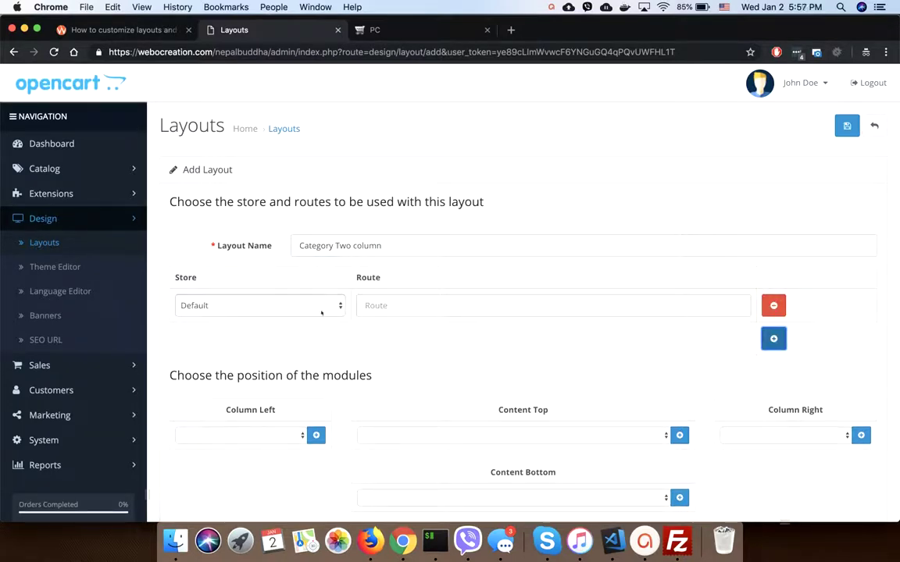
{"action": "left_click", "coordinate": [368, 305]}
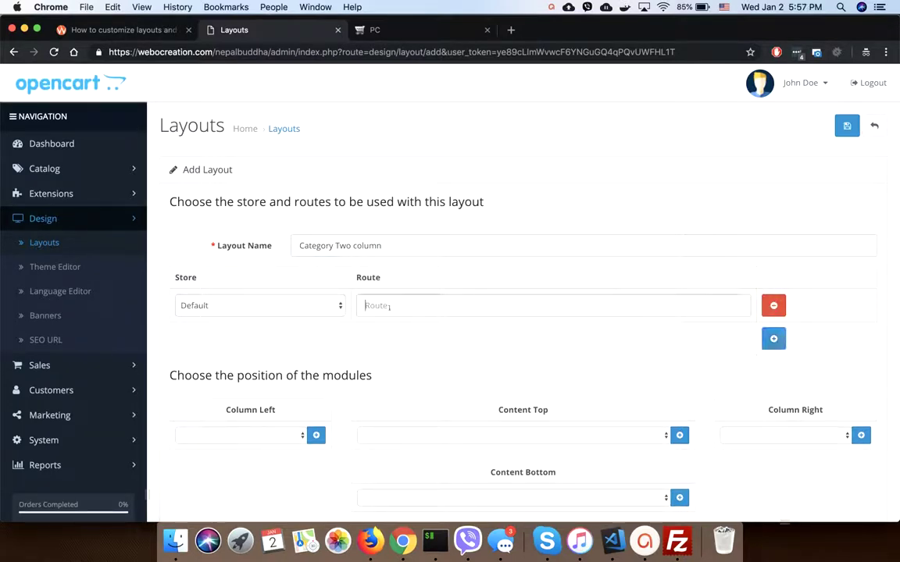
{"action": "left_click", "coordinate": [386, 24]}
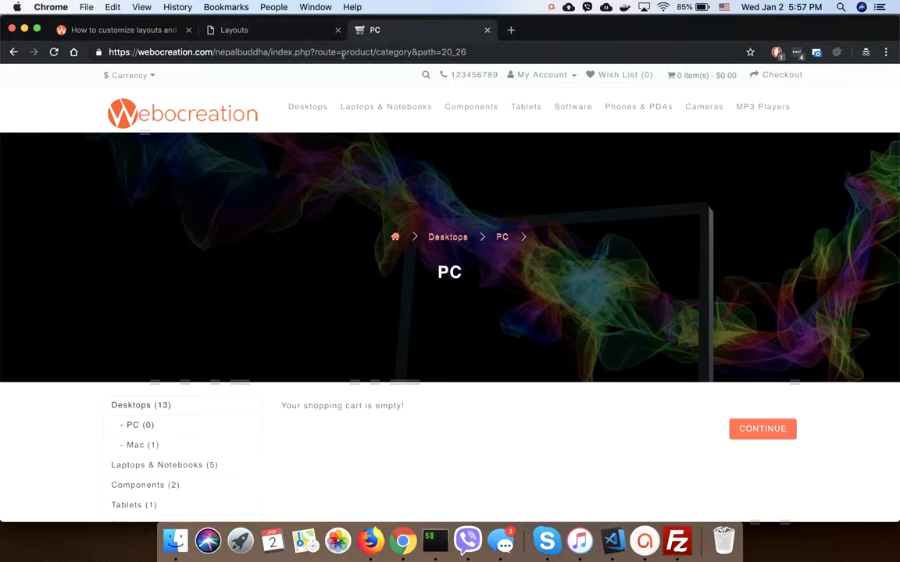
{"action": "left_click_drag", "start_coordinate": [341, 52], "coordinate": [412, 52]}
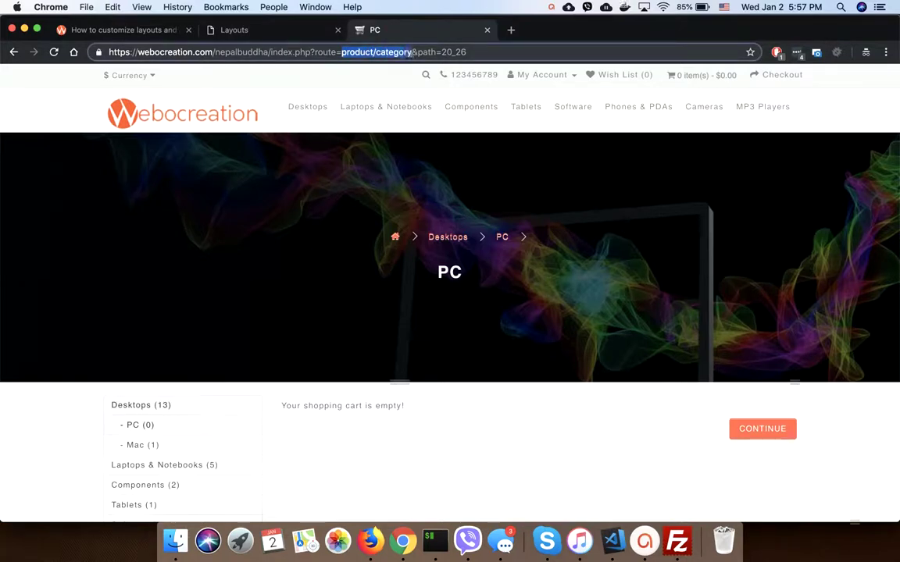
{"action": "key", "text": "super+c"}
{"action": "left_click", "coordinate": [243, 29]}
{"action": "key", "text": "super+v"}
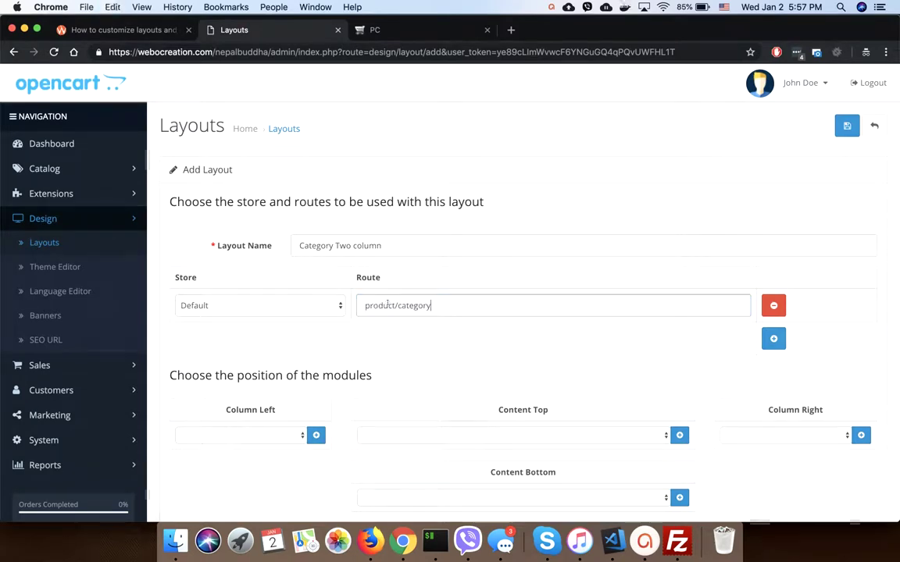
{"action": "scroll", "coordinate": [388, 302], "scroll_direction": "down", "scroll_amount": 3}
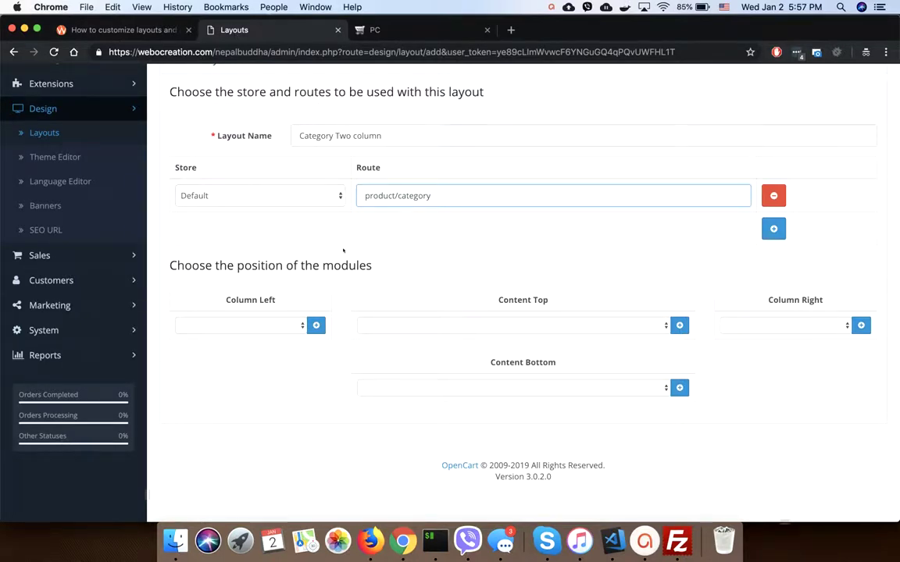
Add the Category module to Column Left and Account to Column Right, then save the layout
{"action": "left_click", "coordinate": [315, 325]}
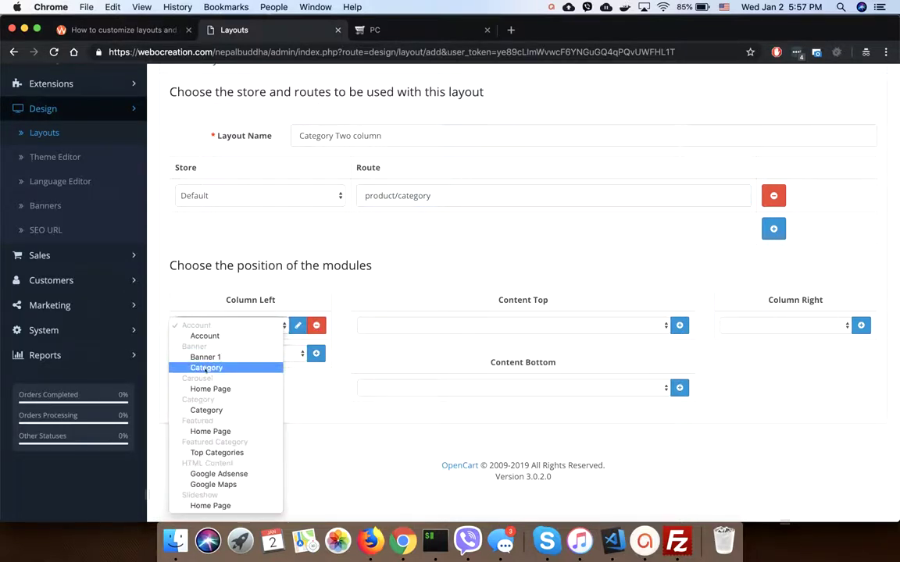
{"action": "left_click", "coordinate": [203, 410]}
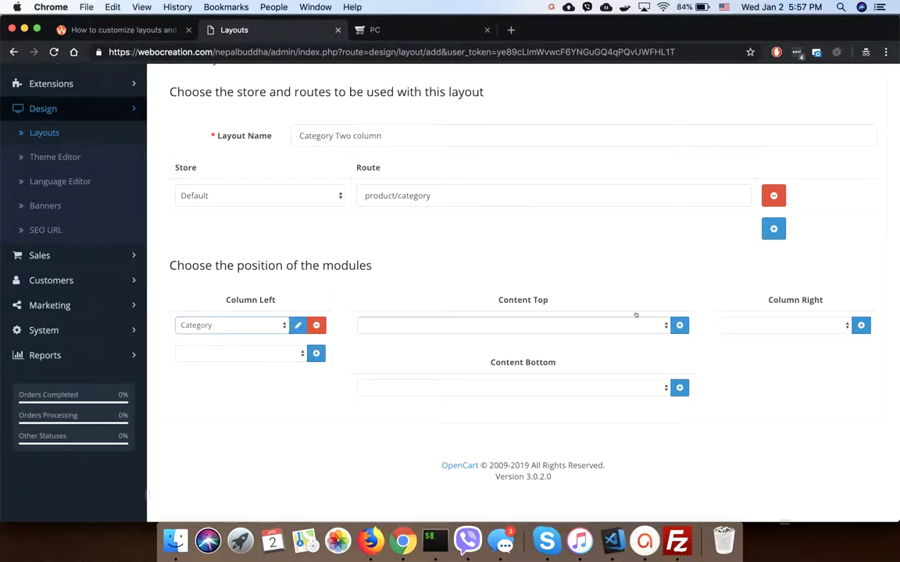
{"action": "left_click", "coordinate": [860, 325]}
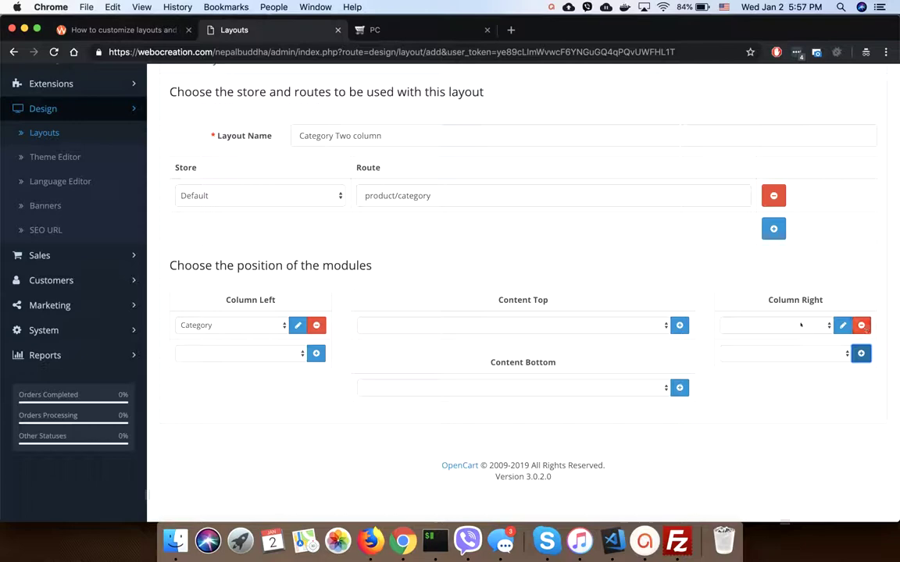
{"action": "left_click", "coordinate": [746, 325]}
{"action": "left_click", "coordinate": [755, 336]}
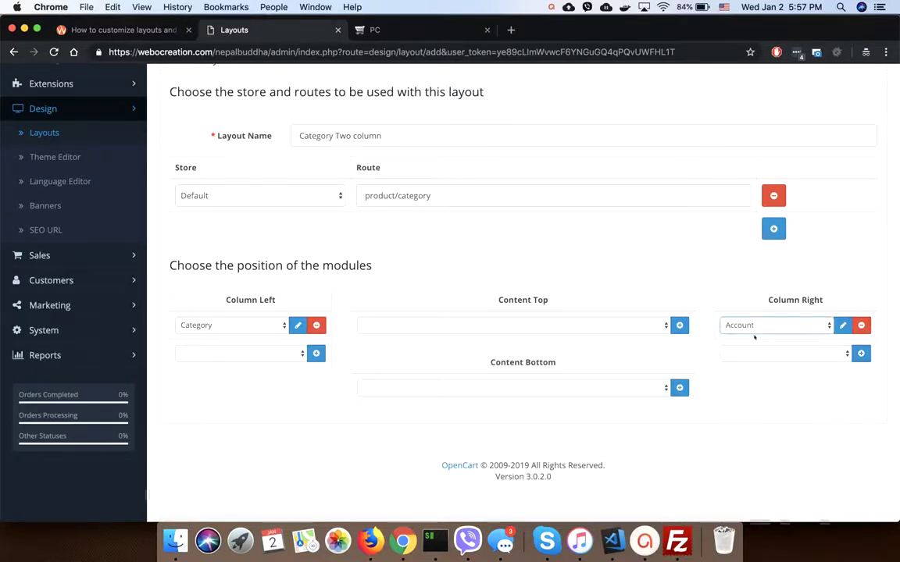
{"action": "scroll", "coordinate": [730, 420], "scroll_direction": "up", "scroll_amount": 3}
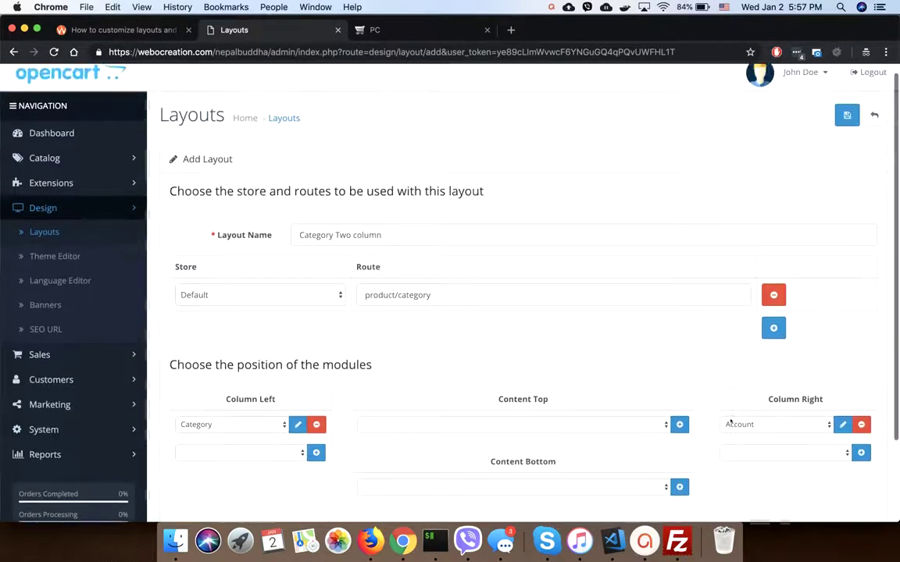
{"action": "left_click", "coordinate": [846, 126]}
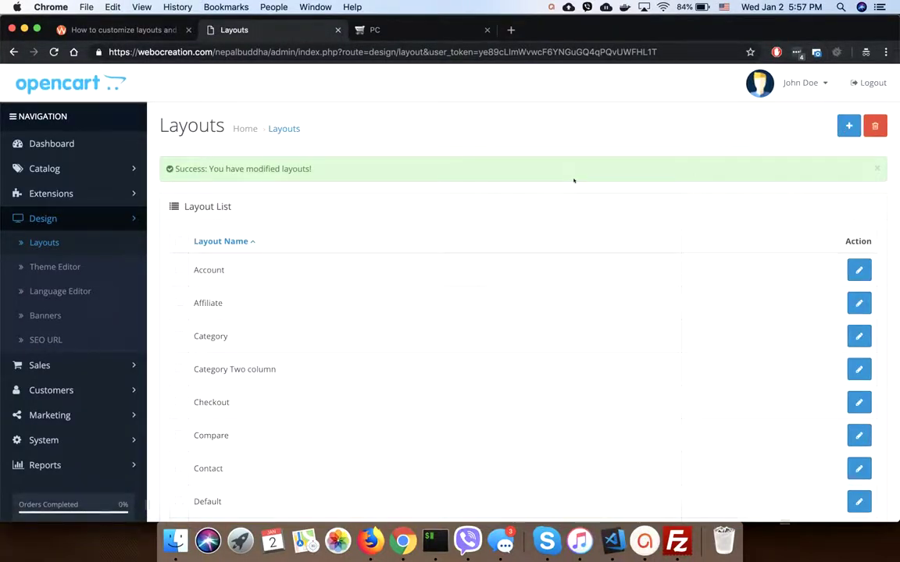
Edit Category Two column, delete the Account module from Column Right, and save
{"action": "left_click", "coordinate": [859, 370]}
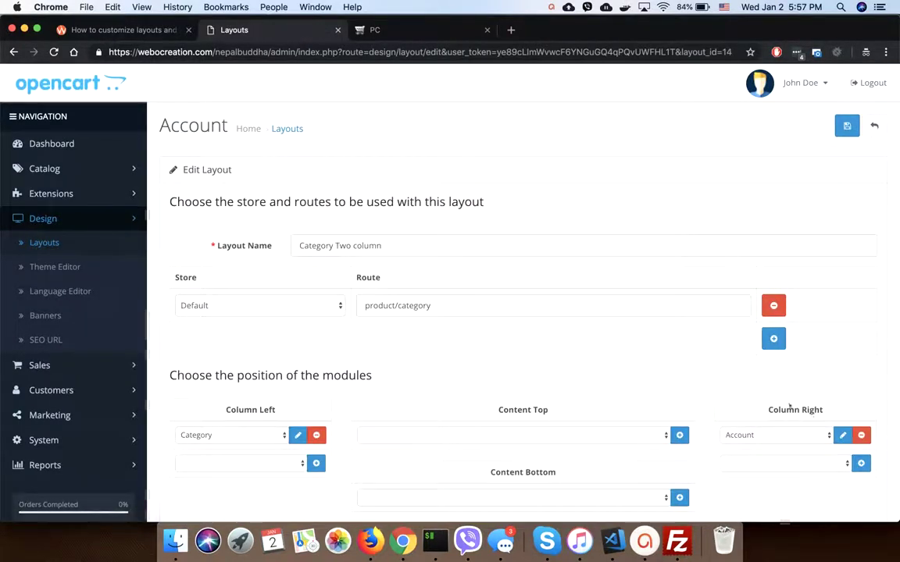
{"action": "left_click", "coordinate": [861, 435]}
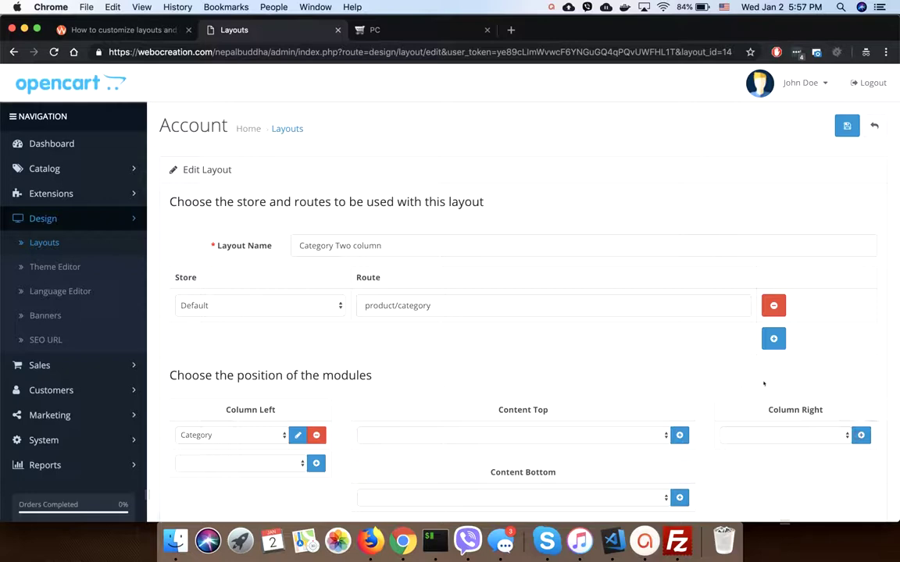
{"action": "left_click", "coordinate": [847, 125]}
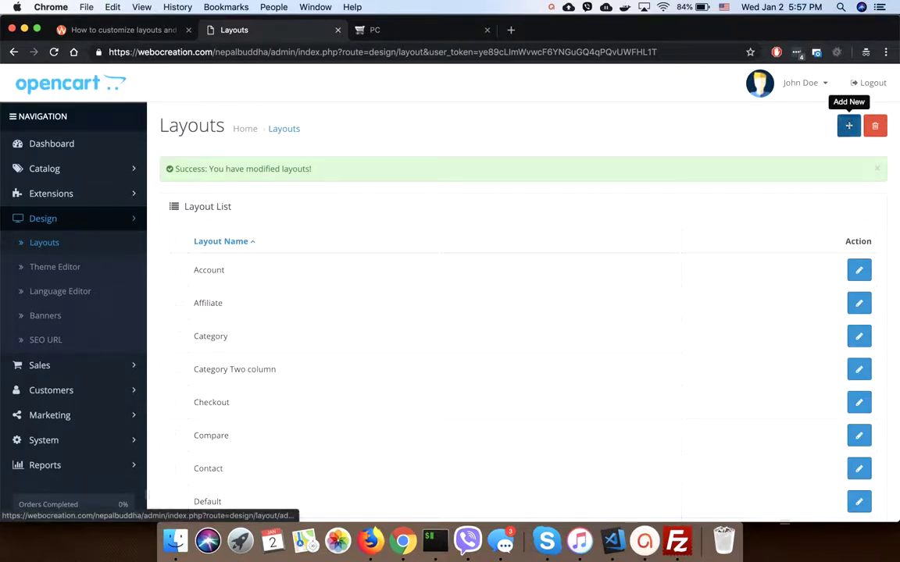
Start a new layout named 'Category Three Column' with the Category module in the left column
{"action": "left_click", "coordinate": [849, 126]}
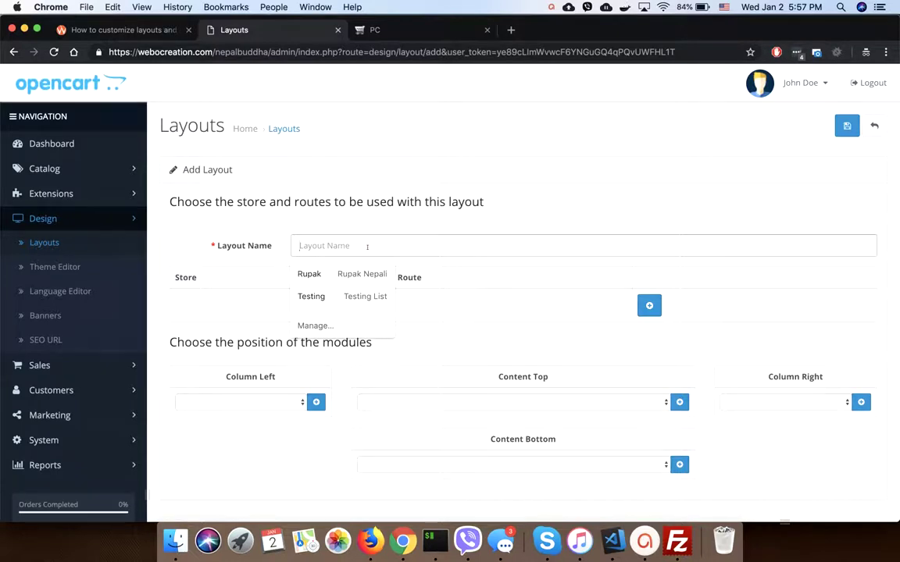
{"action": "type", "text": "Catego"}
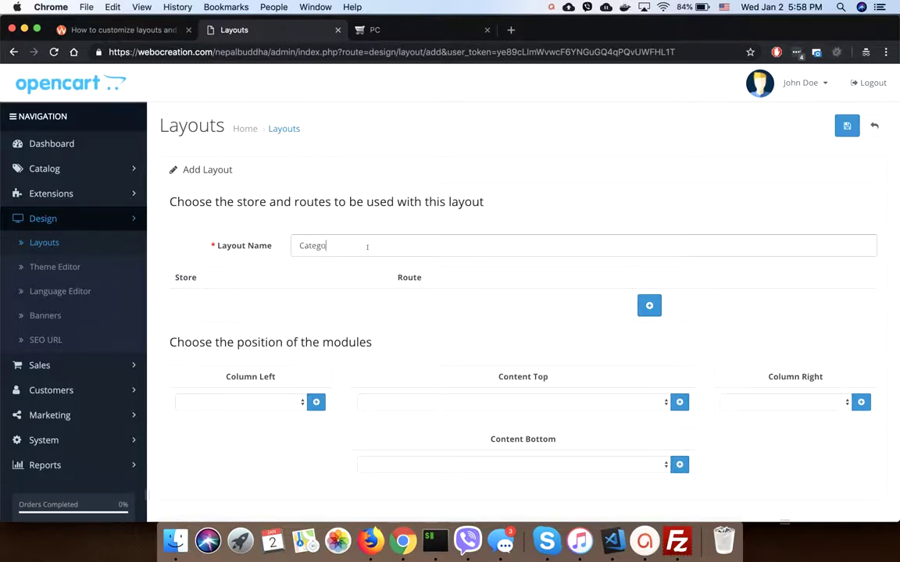
{"action": "type", "text": "ry Three Columne"}
{"action": "key", "text": "BackSpace"}
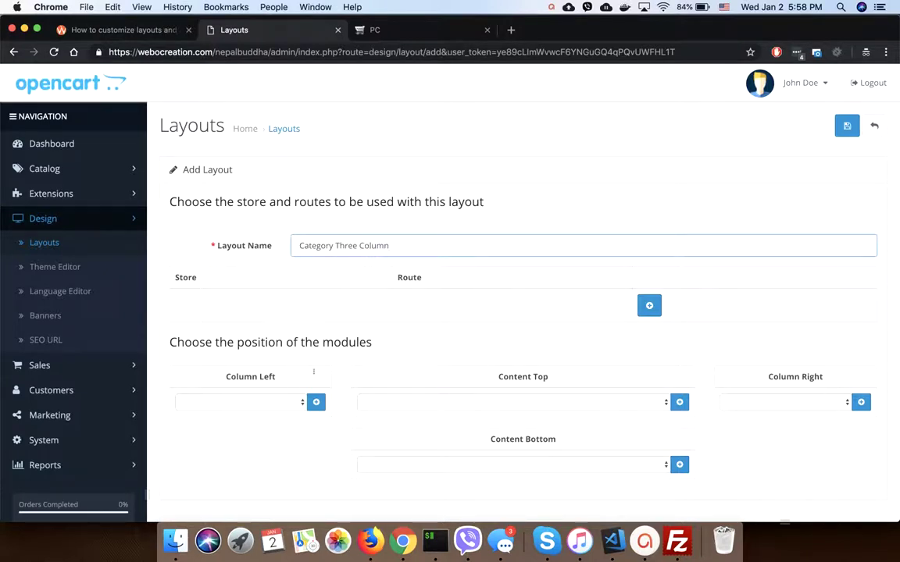
{"action": "left_click", "coordinate": [315, 402]}
{"action": "left_click", "coordinate": [249, 401]}
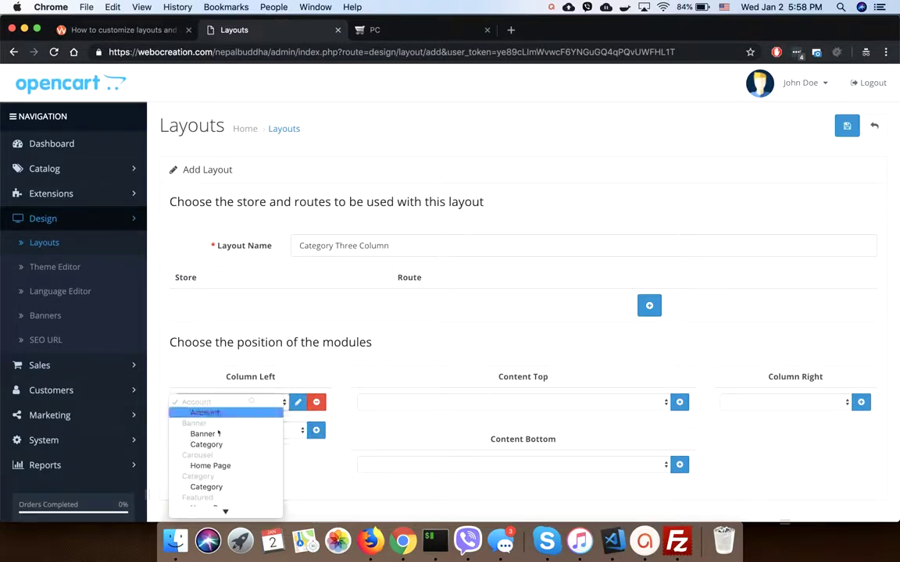
{"action": "left_click", "coordinate": [205, 487]}
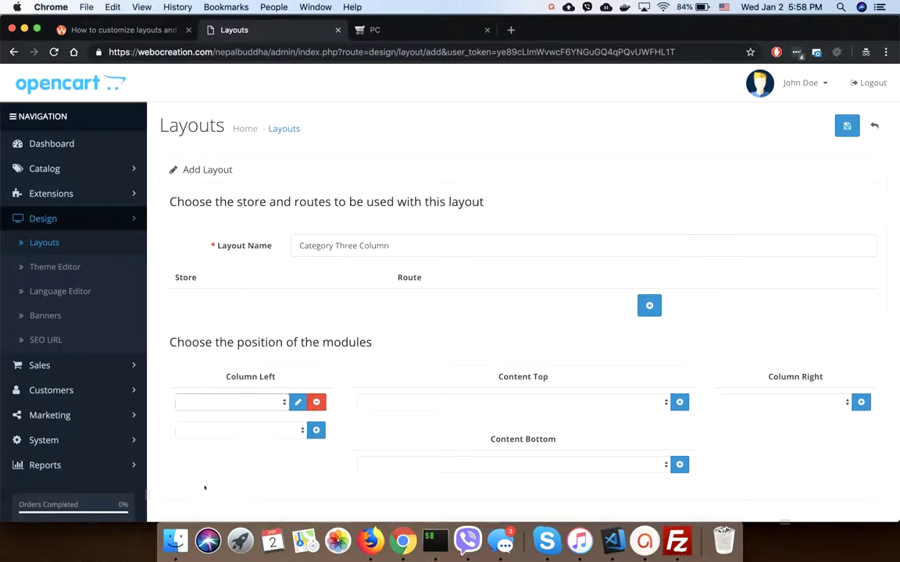
Put the Account module in the right column, save the layout, and begin another new layout
{"action": "left_click", "coordinate": [860, 401]}
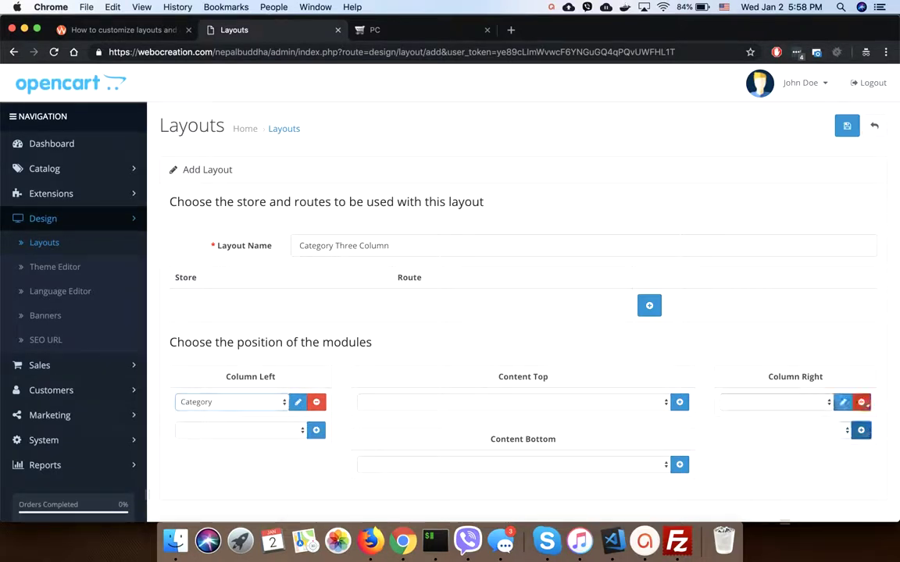
{"action": "left_click", "coordinate": [773, 402]}
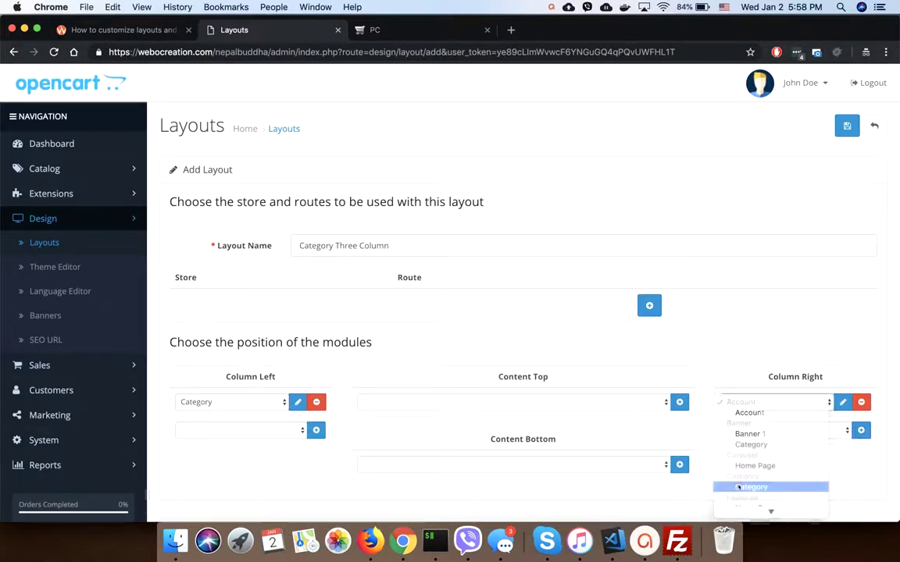
{"action": "left_click", "coordinate": [738, 488]}
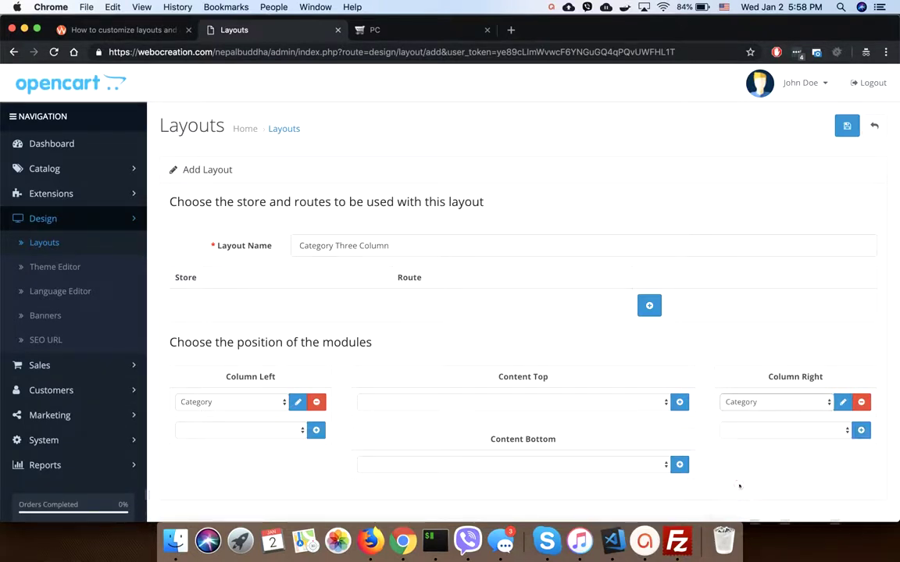
{"action": "left_click", "coordinate": [754, 403]}
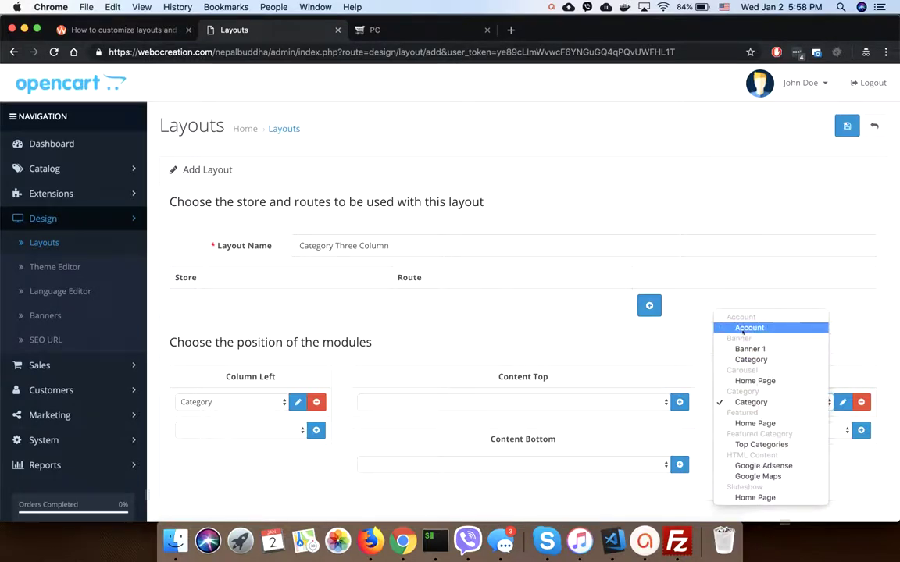
{"action": "left_click", "coordinate": [743, 329]}
{"action": "left_click", "coordinate": [847, 126]}
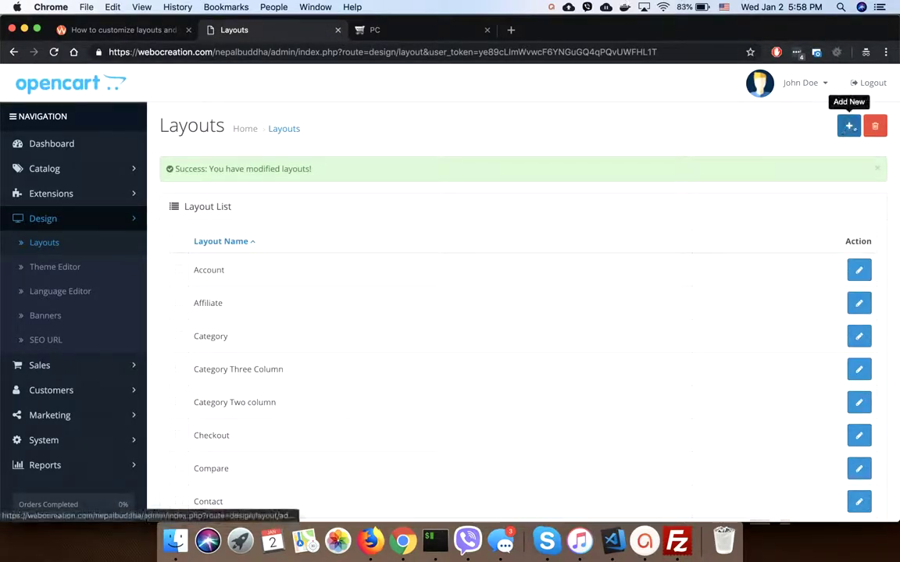
{"action": "left_click", "coordinate": [849, 126]}
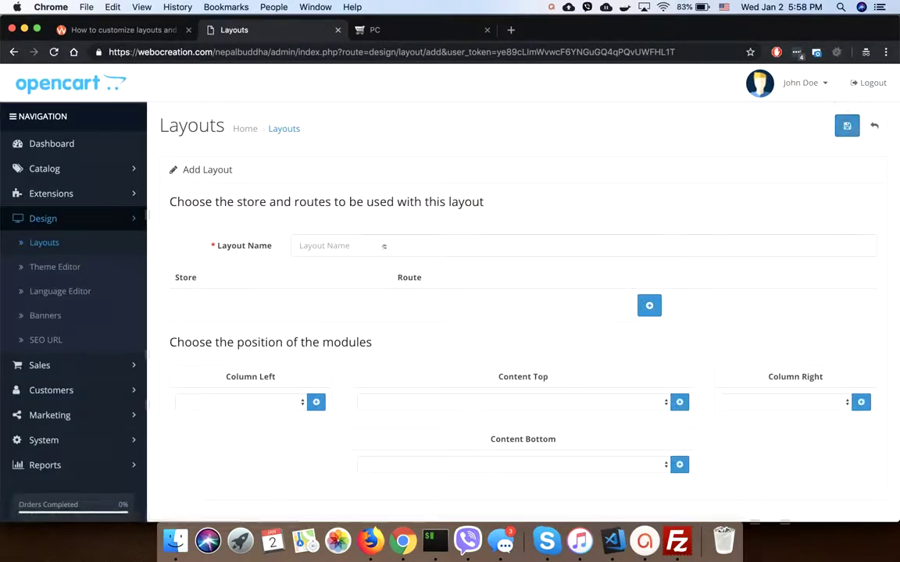
{"action": "left_click", "coordinate": [357, 244]}
Name the new layout 'Category One Column only' and save it with no modules
{"action": "type", "text": "Cat"}
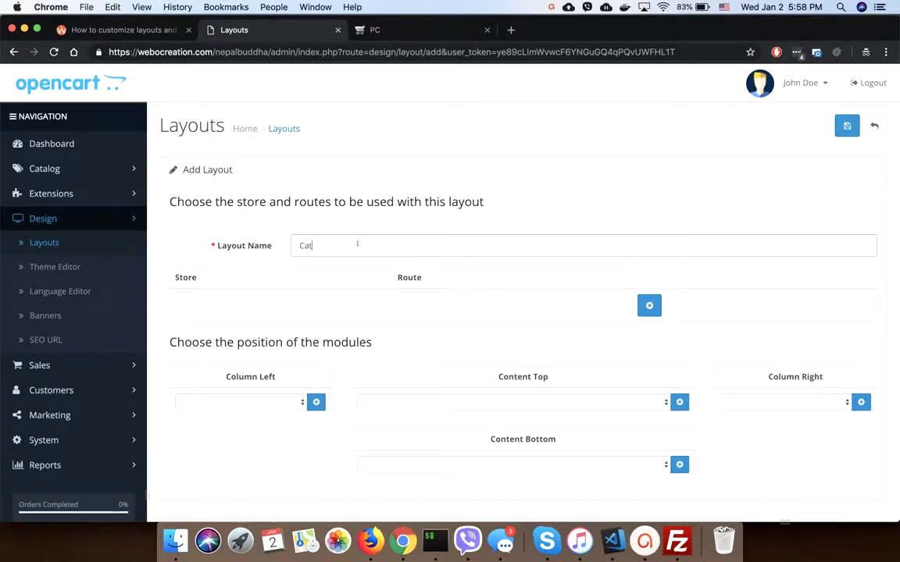
{"action": "type", "text": "egory One Column only"}
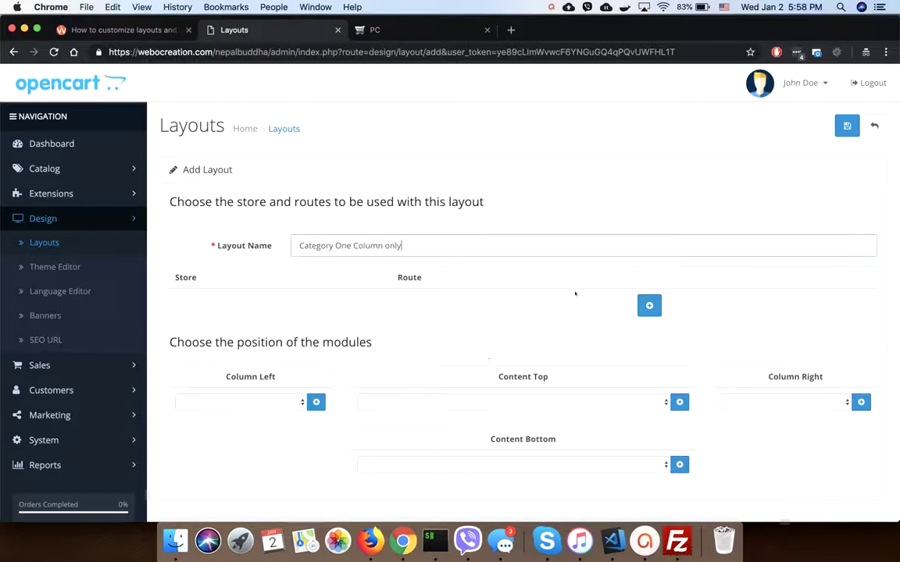
{"action": "left_click", "coordinate": [847, 126]}
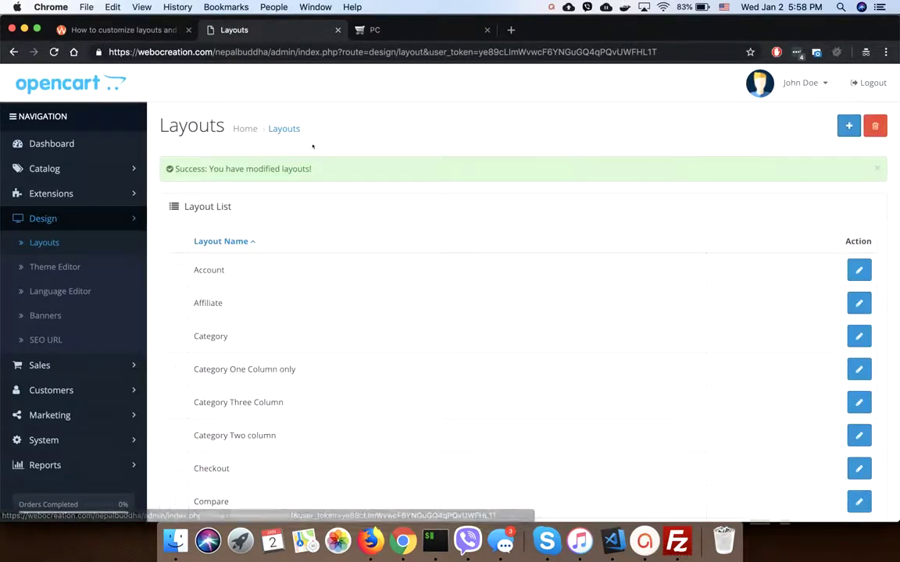
Set the Desktops category's layout override to Category One Column only and save
{"action": "left_click", "coordinate": [44, 168]}
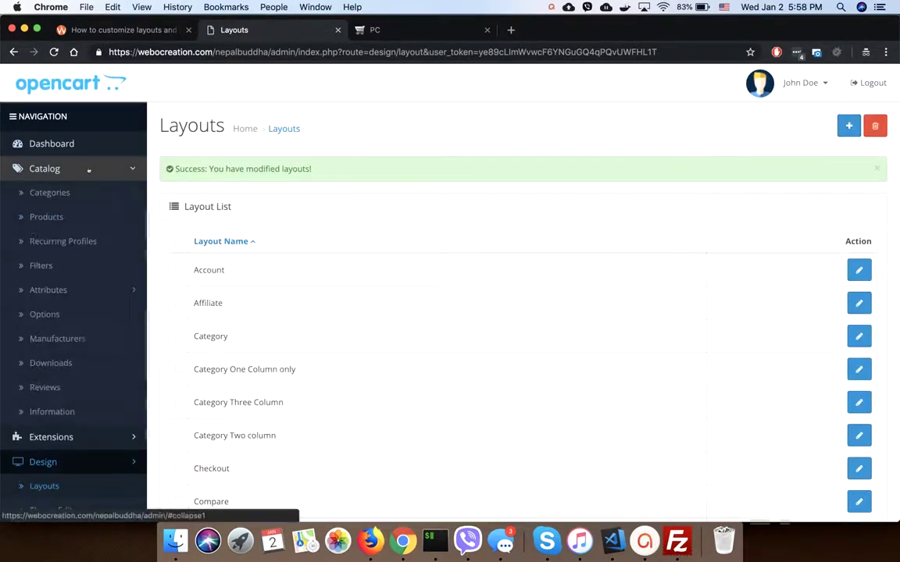
{"action": "left_click", "coordinate": [47, 192]}
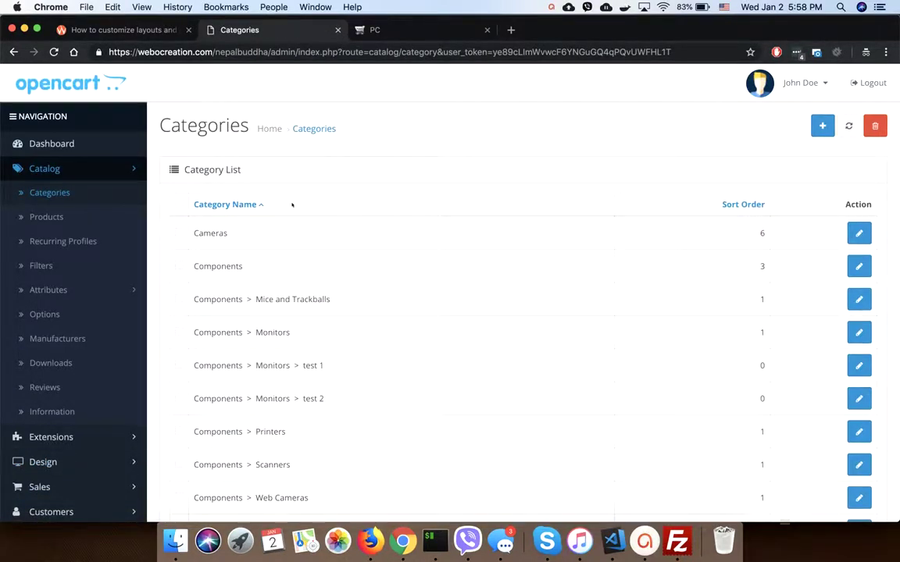
{"action": "scroll", "coordinate": [293, 204], "scroll_direction": "down", "scroll_amount": 5}
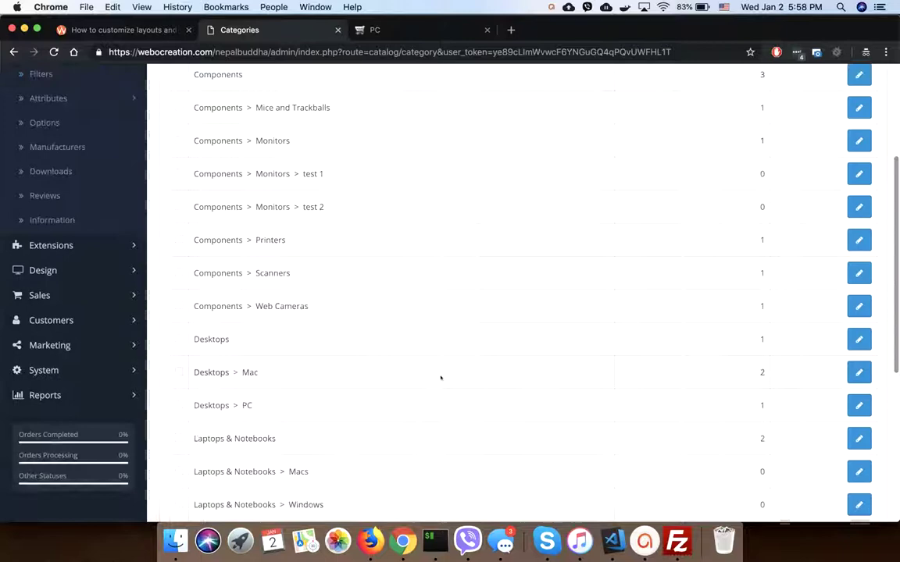
{"action": "left_click", "coordinate": [858, 339]}
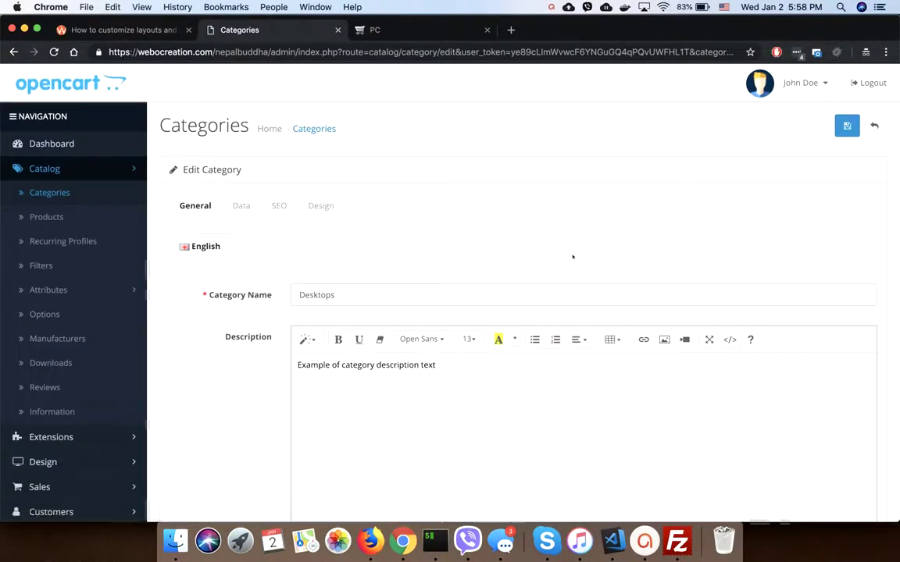
{"action": "left_click", "coordinate": [319, 205]}
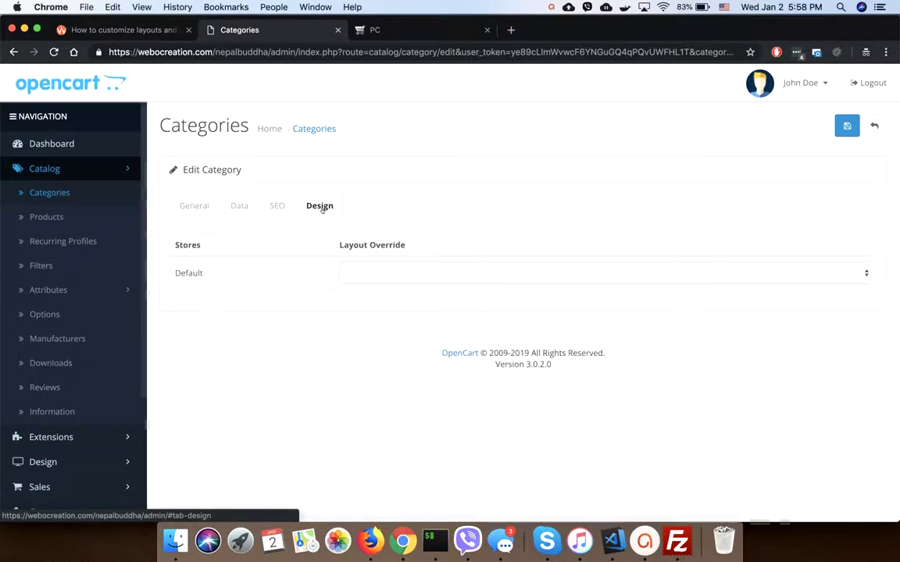
{"action": "left_click", "coordinate": [386, 274]}
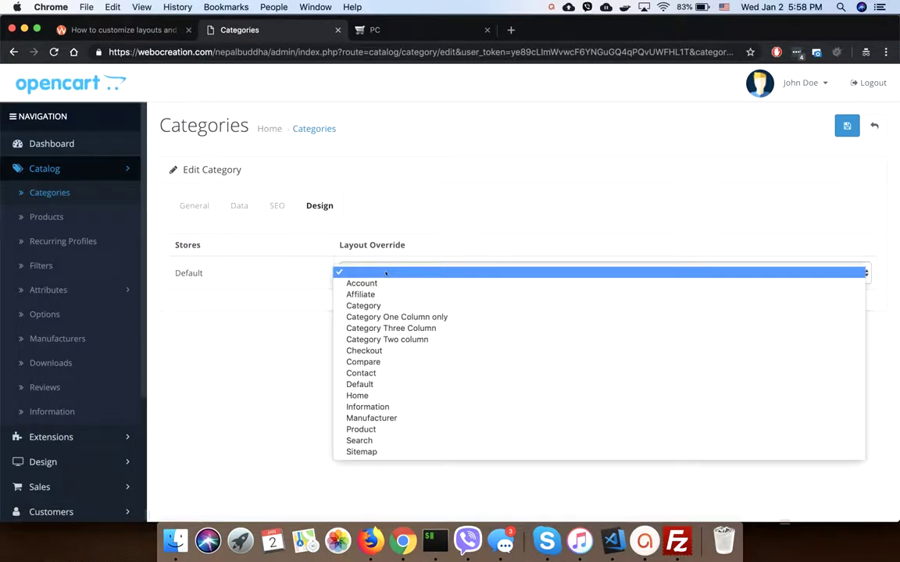
{"action": "left_click", "coordinate": [383, 317]}
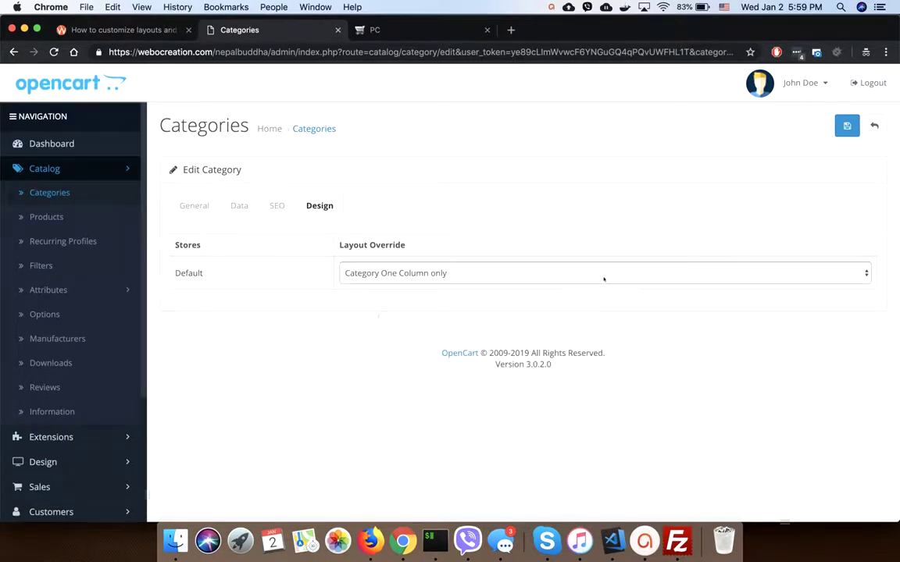
{"action": "left_click", "coordinate": [847, 126]}
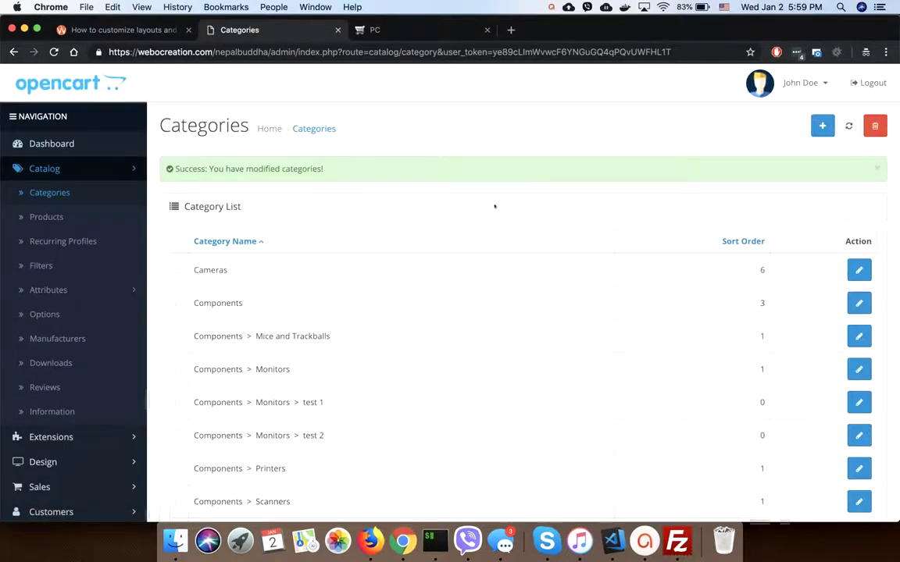
Set the PC category's layout override to Category Two column and save
{"action": "scroll", "coordinate": [338, 322], "scroll_direction": "down", "scroll_amount": 5}
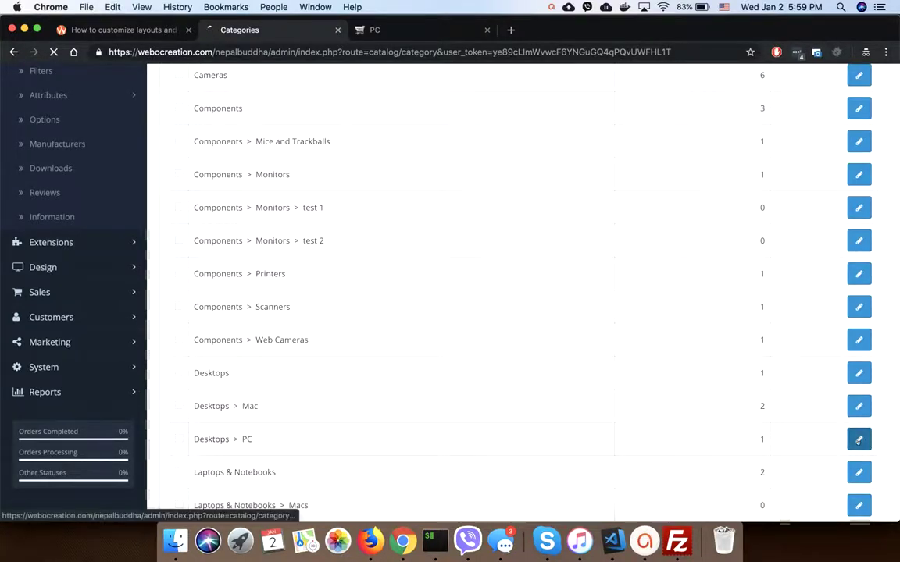
{"action": "left_click", "coordinate": [859, 439]}
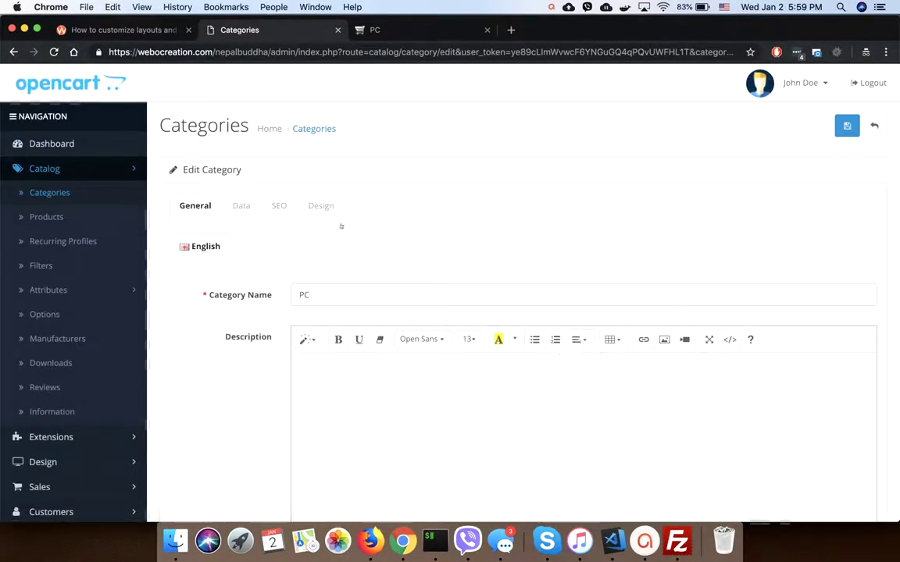
{"action": "left_click", "coordinate": [320, 205]}
{"action": "left_click", "coordinate": [422, 274]}
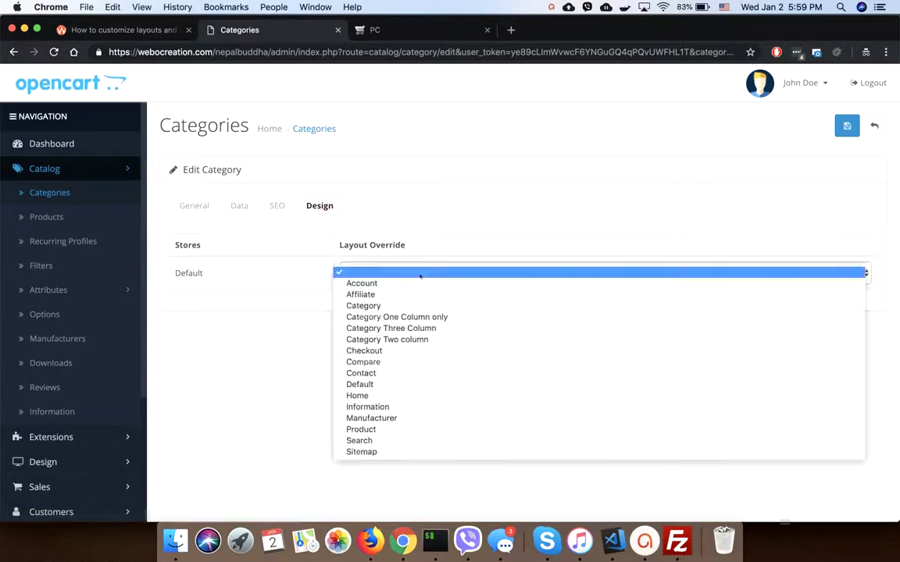
{"action": "left_click", "coordinate": [383, 340]}
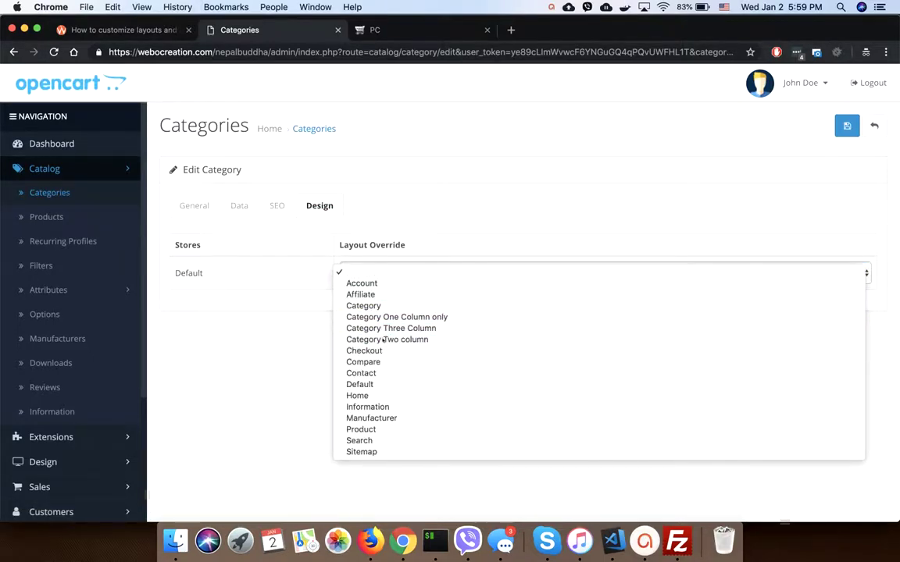
{"action": "left_click", "coordinate": [847, 126]}
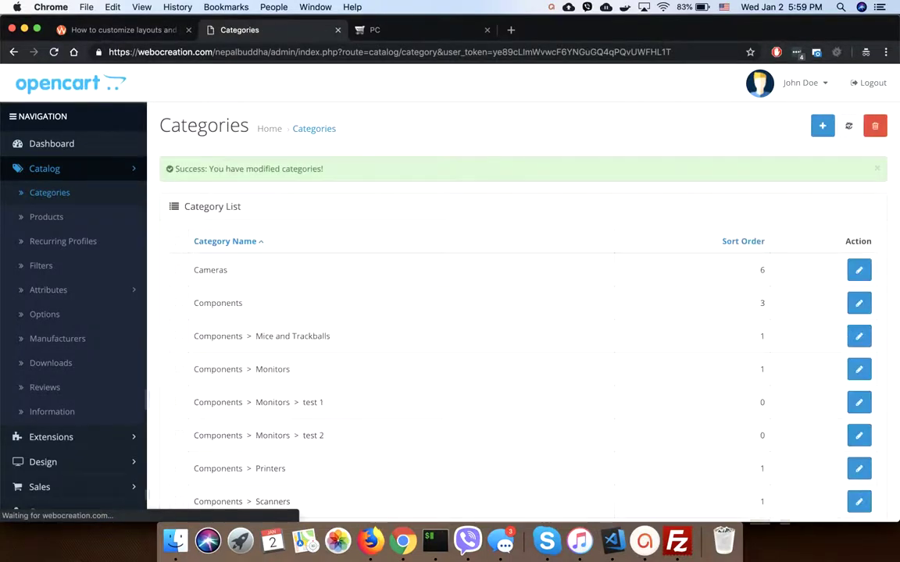
Set the Mac category's layout override to Category Three Column and save
{"action": "scroll", "coordinate": [500, 289], "scroll_direction": "down", "scroll_amount": 2}
{"action": "scroll", "coordinate": [500, 290], "scroll_direction": "down", "scroll_amount": 4}
{"action": "scroll", "coordinate": [500, 287], "scroll_direction": "up", "scroll_amount": 1}
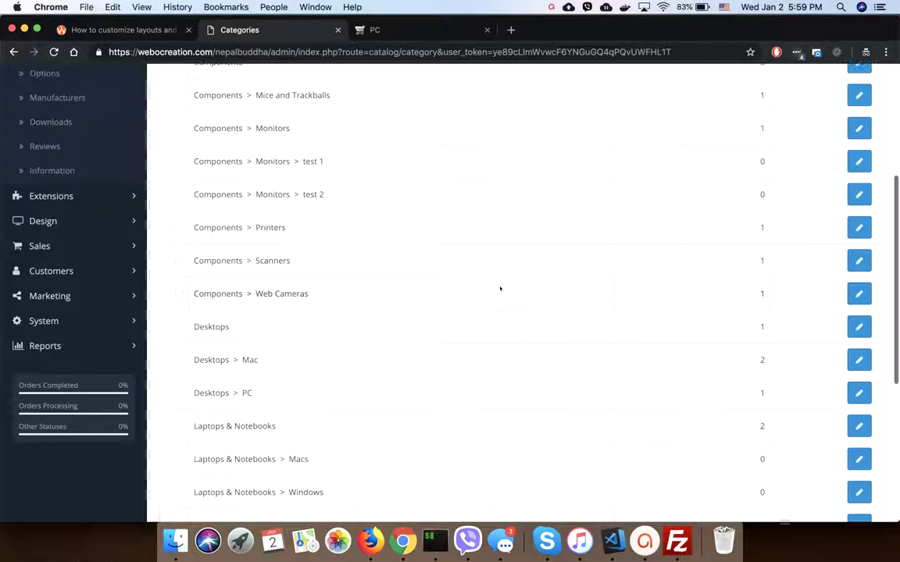
{"action": "left_click", "coordinate": [859, 369]}
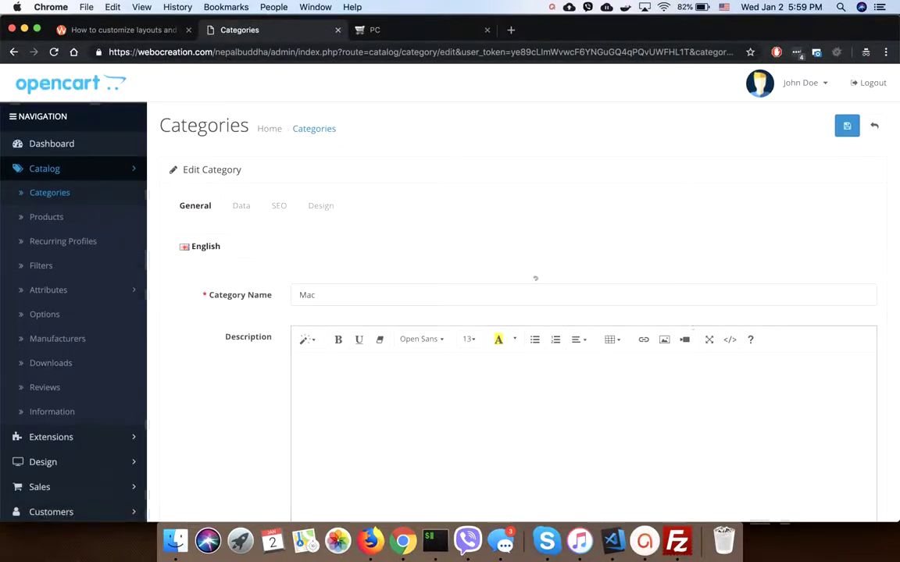
{"action": "left_click", "coordinate": [319, 206]}
{"action": "left_click", "coordinate": [372, 272]}
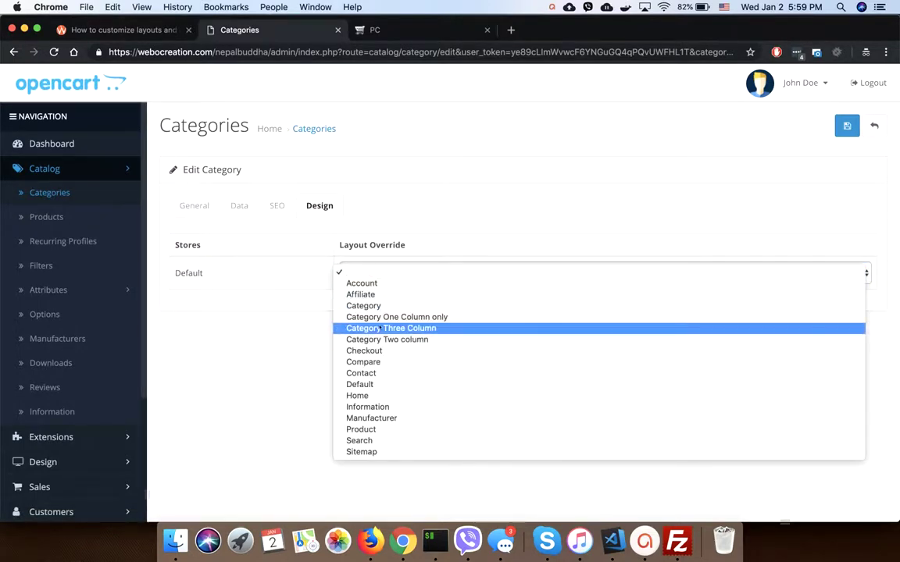
{"action": "left_click", "coordinate": [392, 328]}
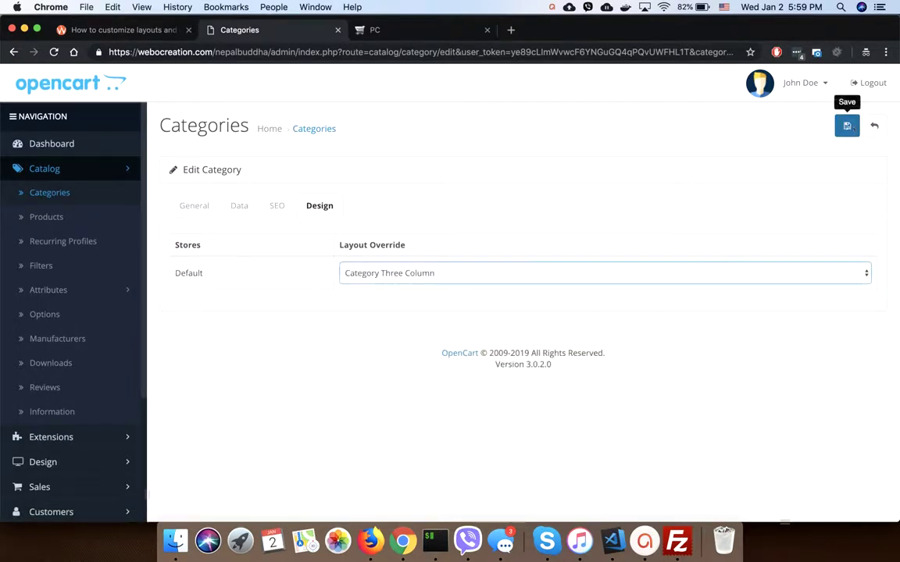
{"action": "left_click", "coordinate": [847, 126]}
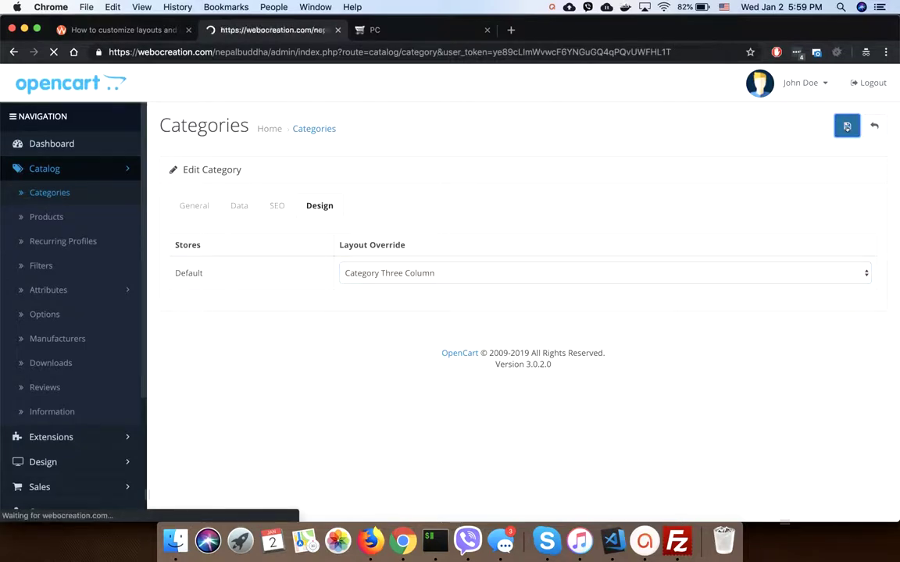
Reload the storefront PC page and view the Show All Desktops listing
{"action": "left_click", "coordinate": [386, 31]}
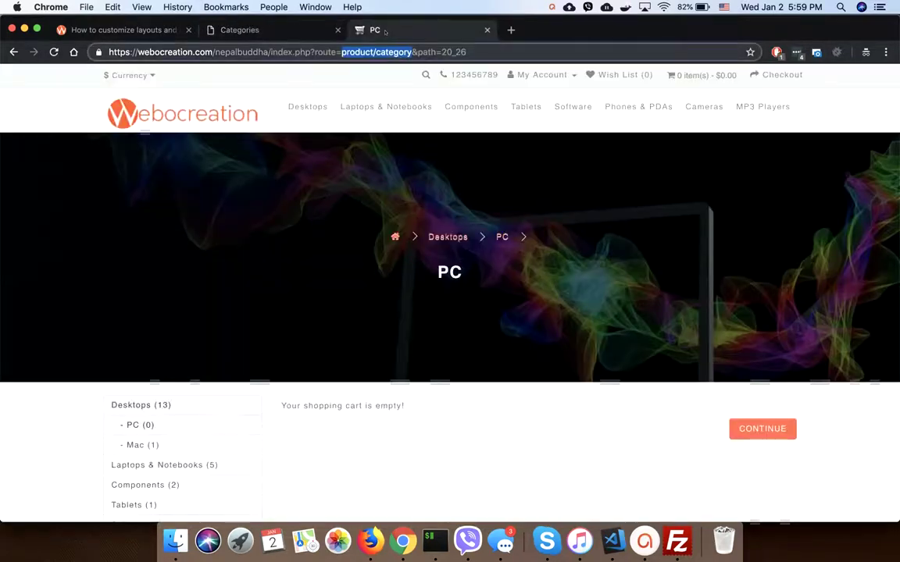
{"action": "left_click", "coordinate": [53, 52]}
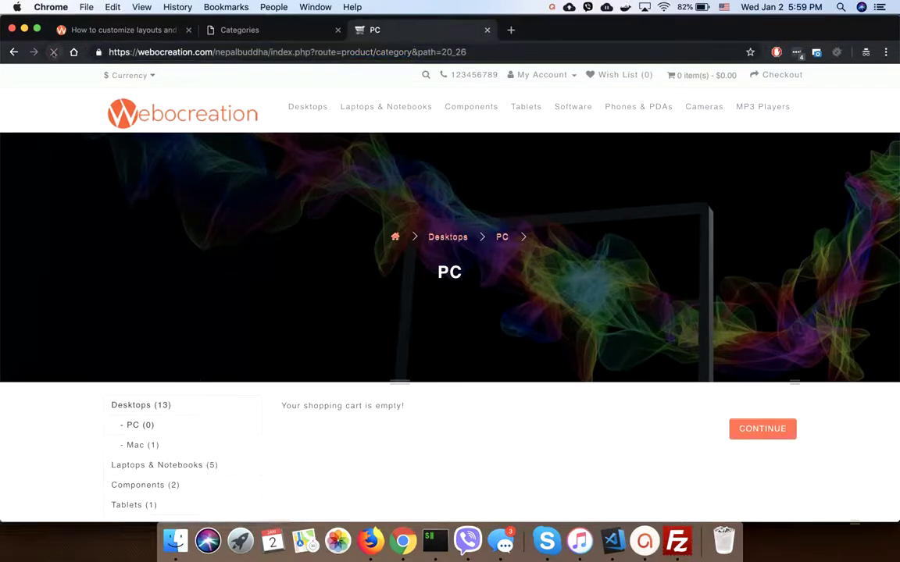
{"action": "mouse_move", "coordinate": [300, 107]}
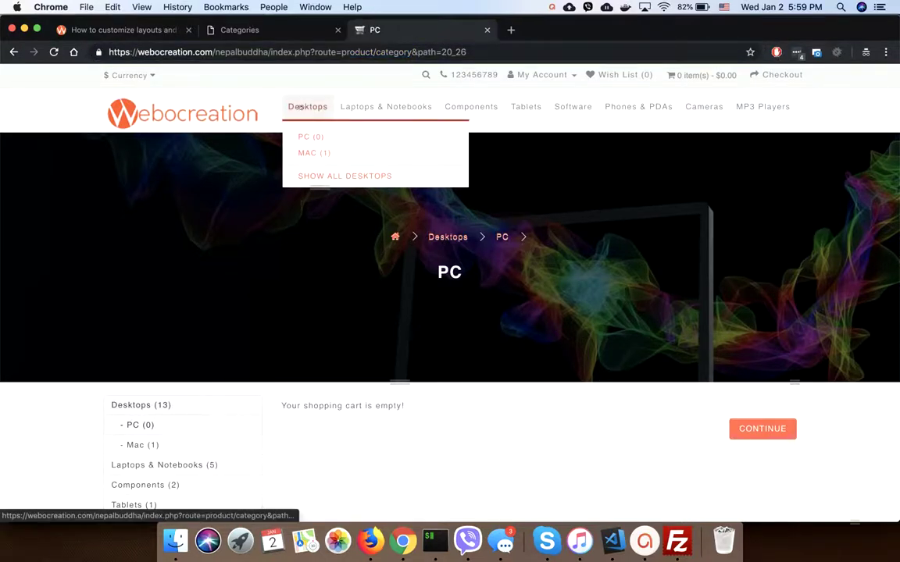
{"action": "left_click", "coordinate": [303, 177]}
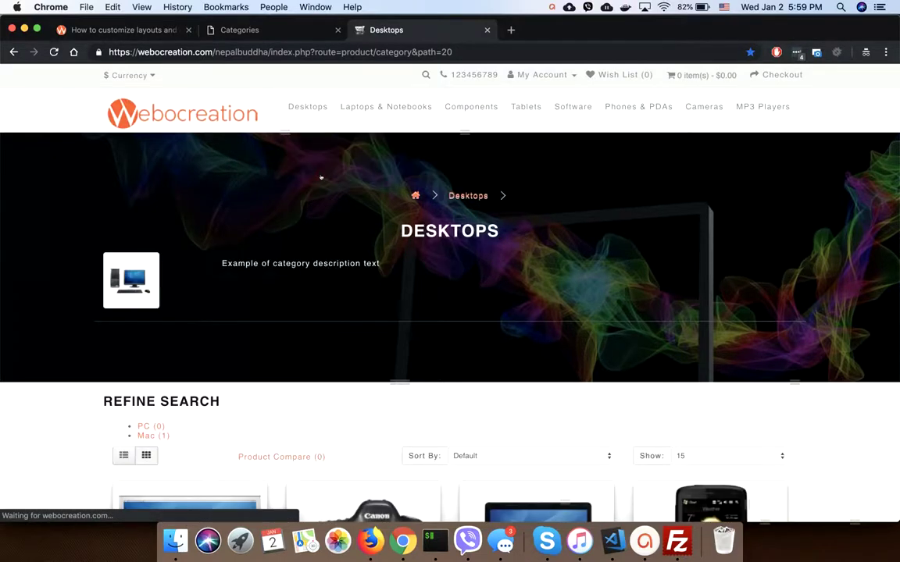
{"action": "scroll", "coordinate": [305, 304], "scroll_direction": "down", "scroll_amount": 4}
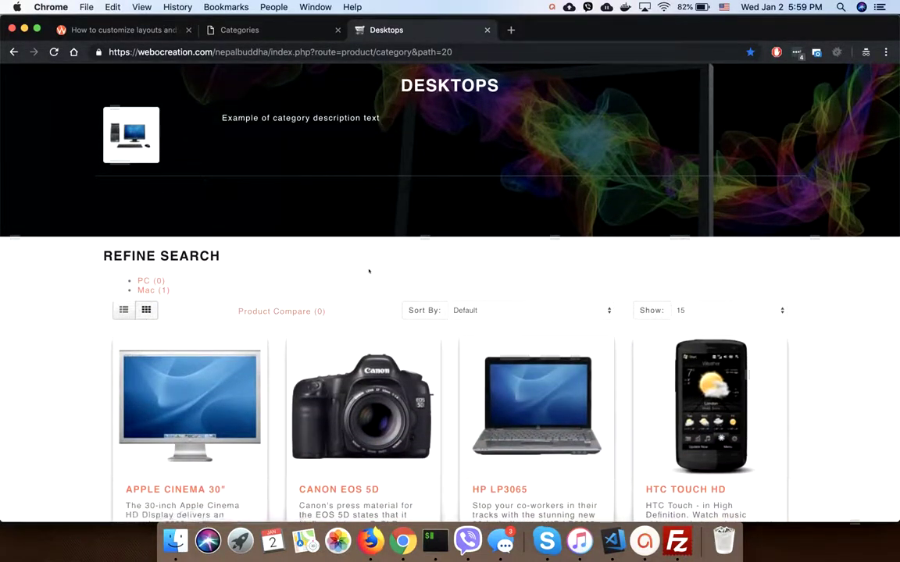
{"action": "scroll", "coordinate": [468, 310], "scroll_direction": "up", "scroll_amount": 1}
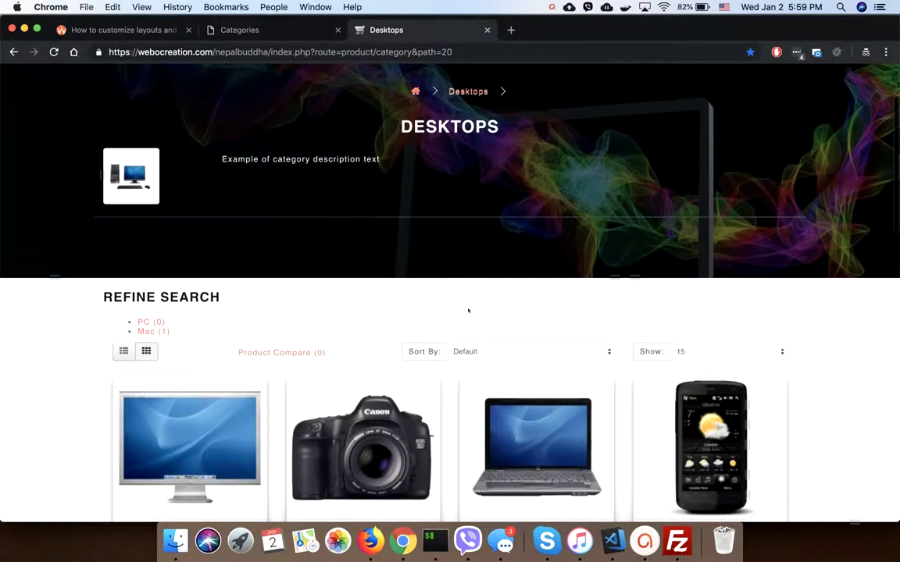
{"action": "scroll", "coordinate": [682, 341], "scroll_direction": "up", "scroll_amount": 3}
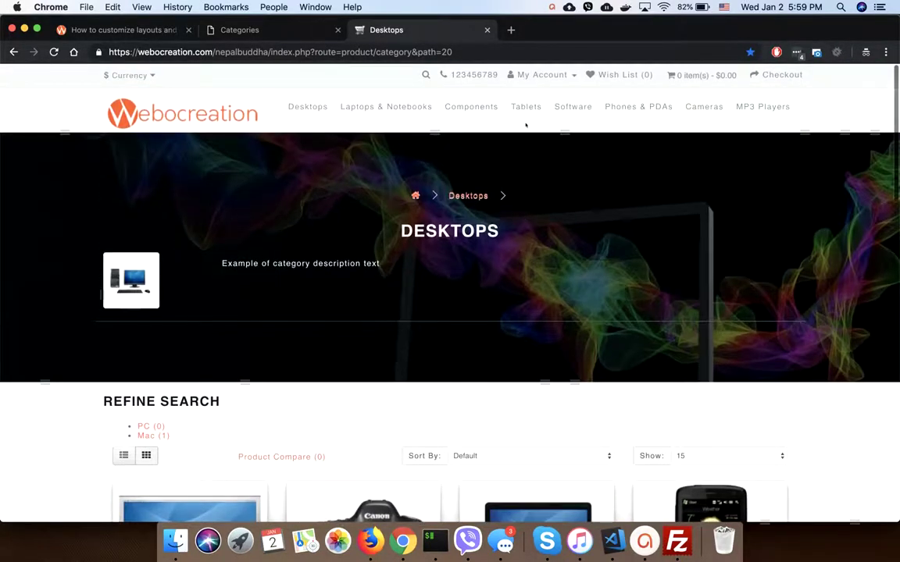
Open the storefront Mac category page and scroll through its three-column layout
{"action": "mouse_move", "coordinate": [297, 107]}
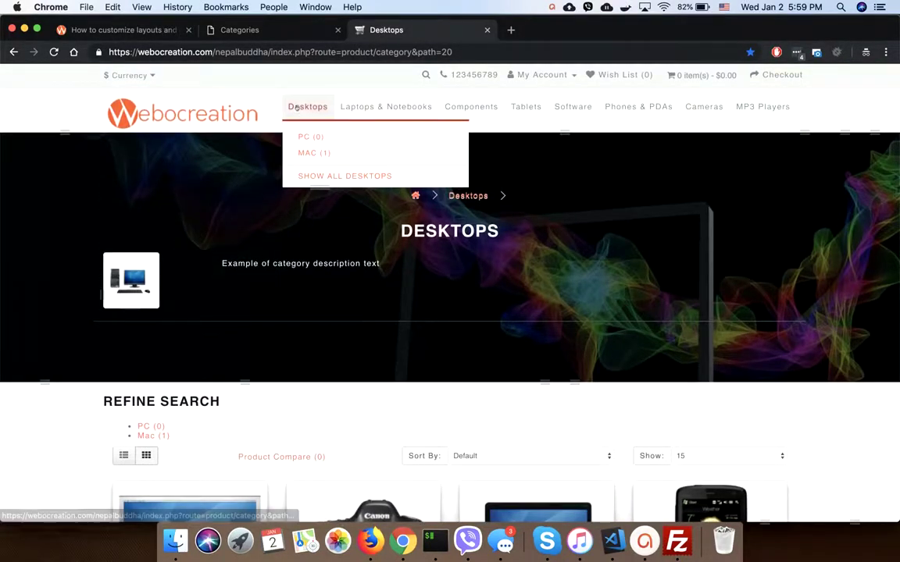
{"action": "left_click", "coordinate": [307, 154]}
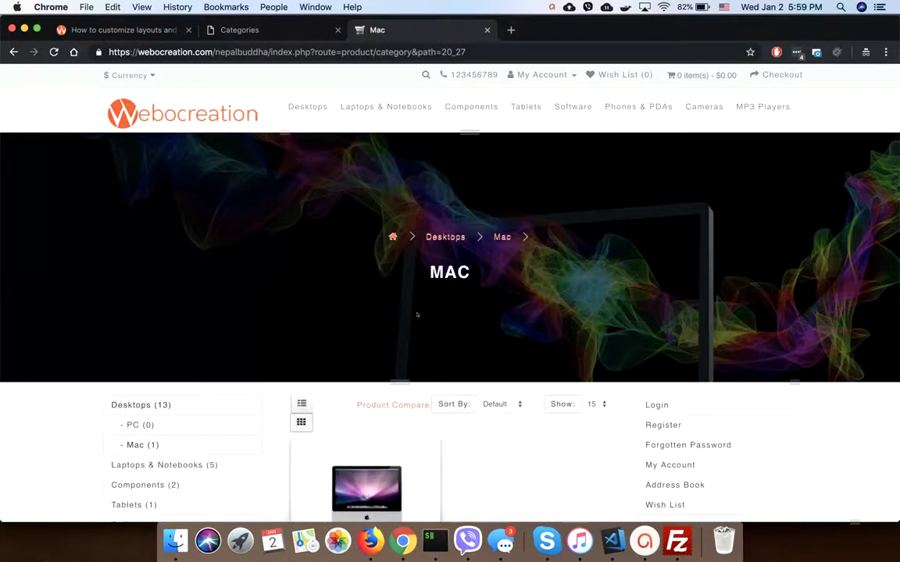
{"action": "scroll", "coordinate": [417, 315], "scroll_direction": "down", "scroll_amount": 2}
{"action": "scroll", "coordinate": [416, 316], "scroll_direction": "down", "scroll_amount": 2}
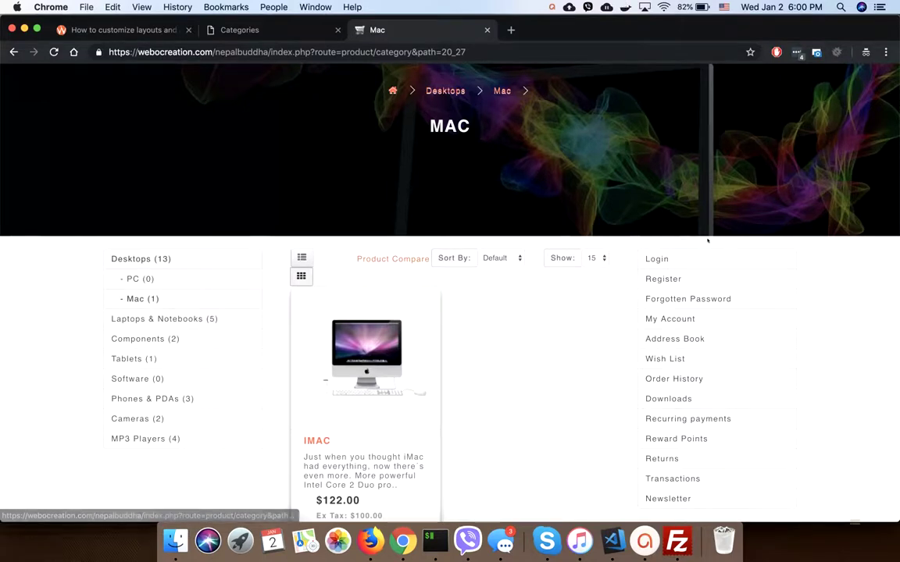
{"action": "scroll", "coordinate": [539, 414], "scroll_direction": "down", "scroll_amount": 5}
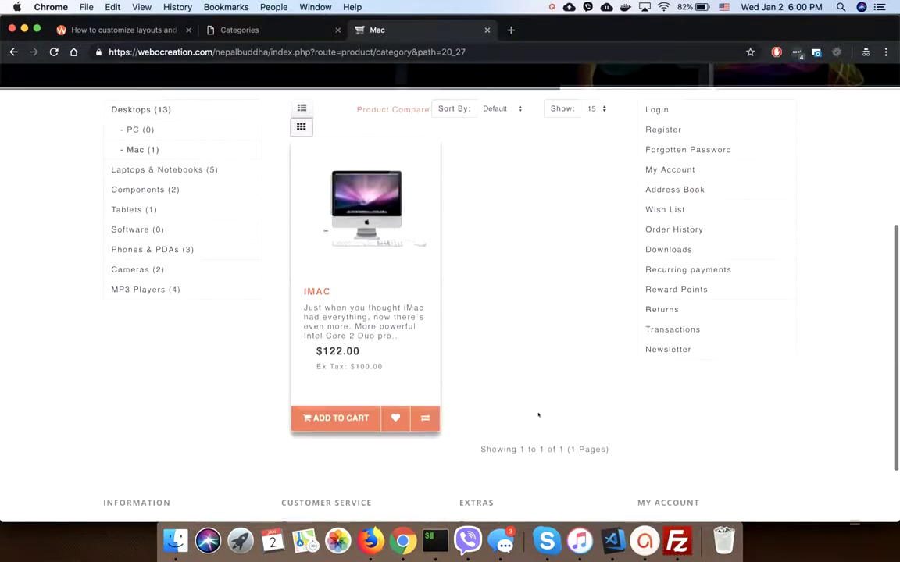
{"action": "scroll", "coordinate": [502, 248], "scroll_direction": "up", "scroll_amount": 2}
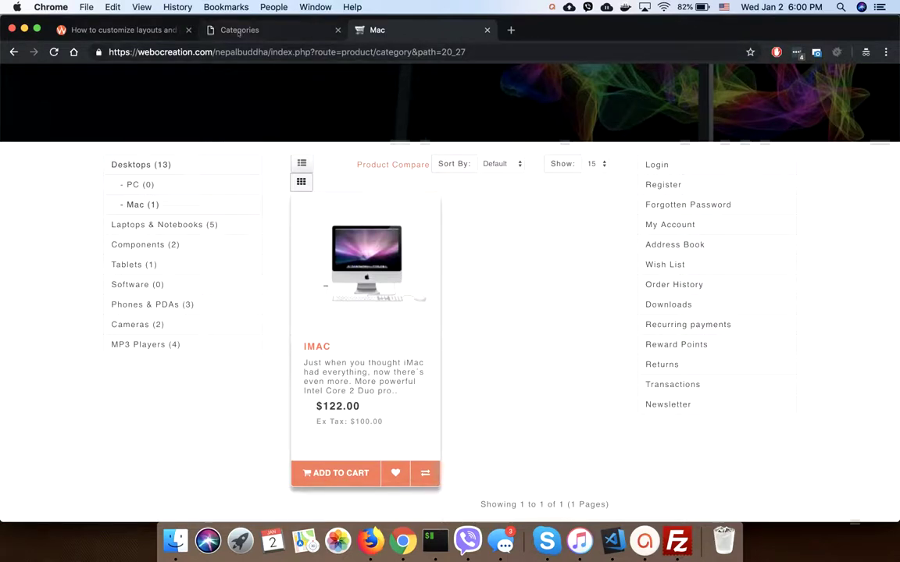
In the layouts article, highlight the programmers/designers heading and the column-structure CSS advice
{"action": "left_click", "coordinate": [147, 30]}
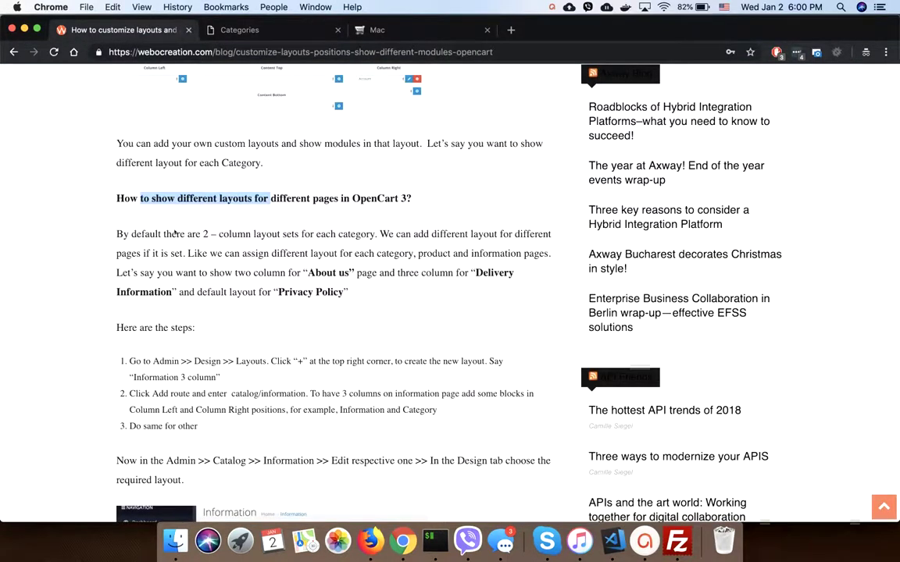
{"action": "scroll", "coordinate": [299, 213], "scroll_direction": "down", "scroll_amount": 5}
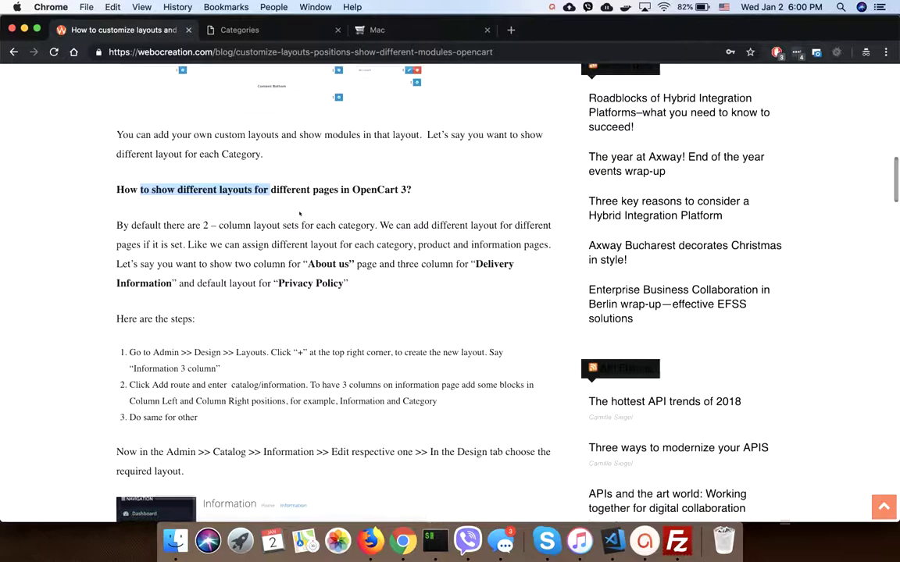
{"action": "scroll", "coordinate": [299, 213], "scroll_direction": "down", "scroll_amount": 6}
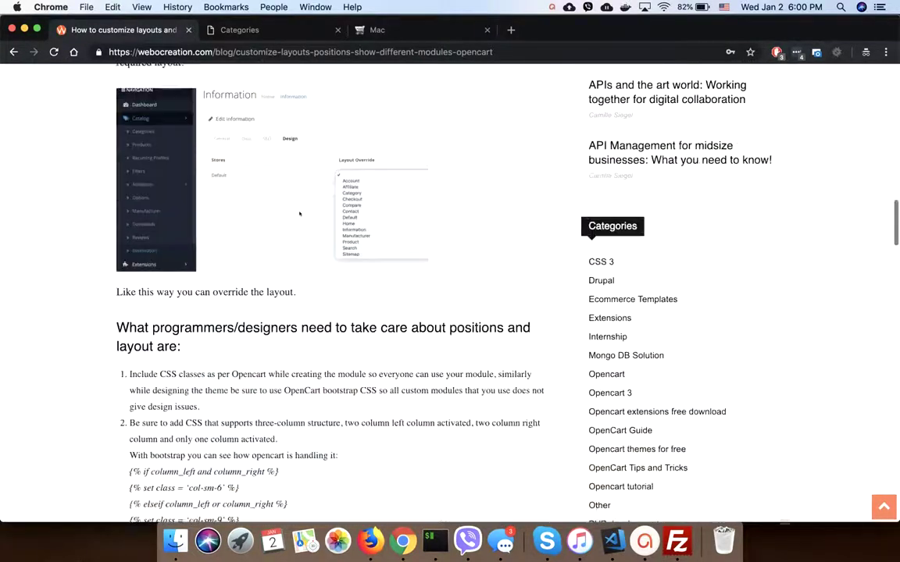
{"action": "scroll", "coordinate": [299, 213], "scroll_direction": "down", "scroll_amount": 2}
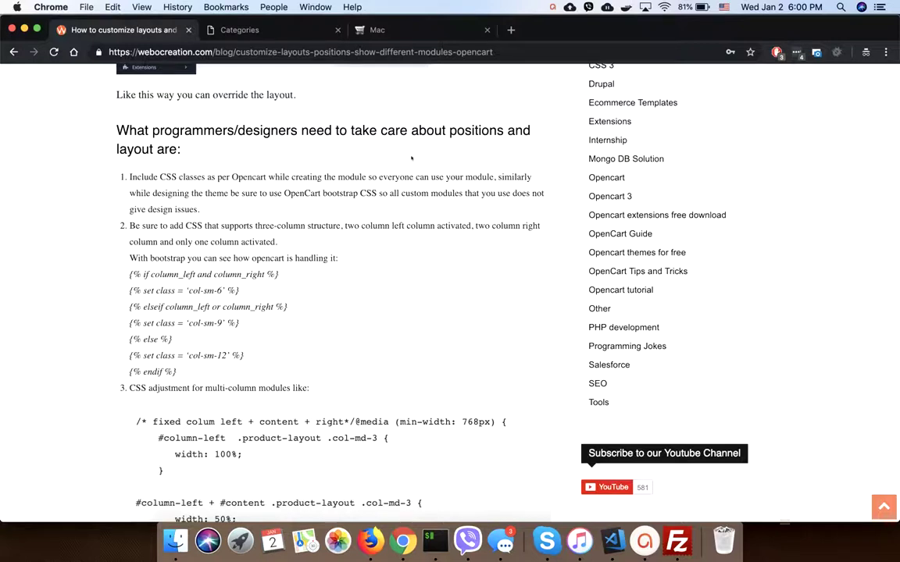
{"action": "left_click_drag", "start_coordinate": [216, 131], "coordinate": [288, 179]}
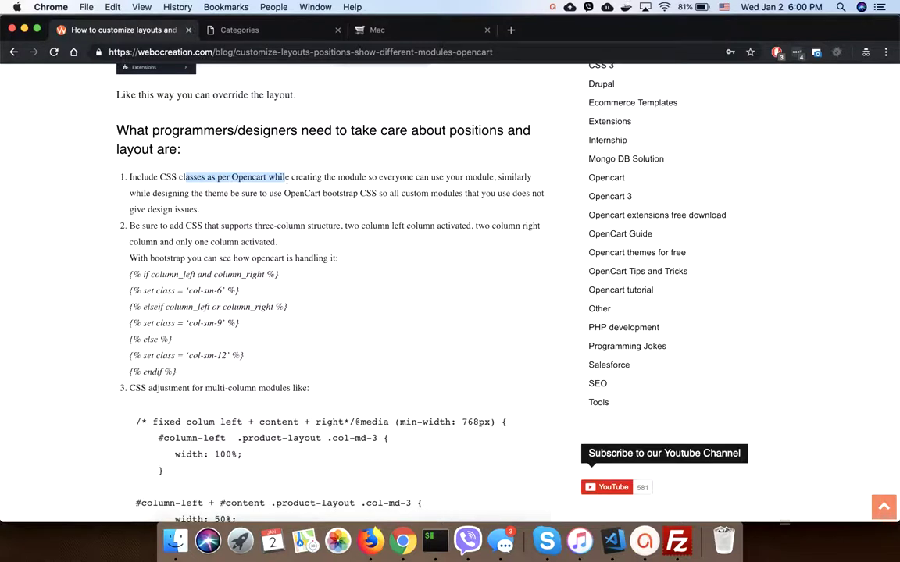
{"action": "left_click", "coordinate": [489, 177]}
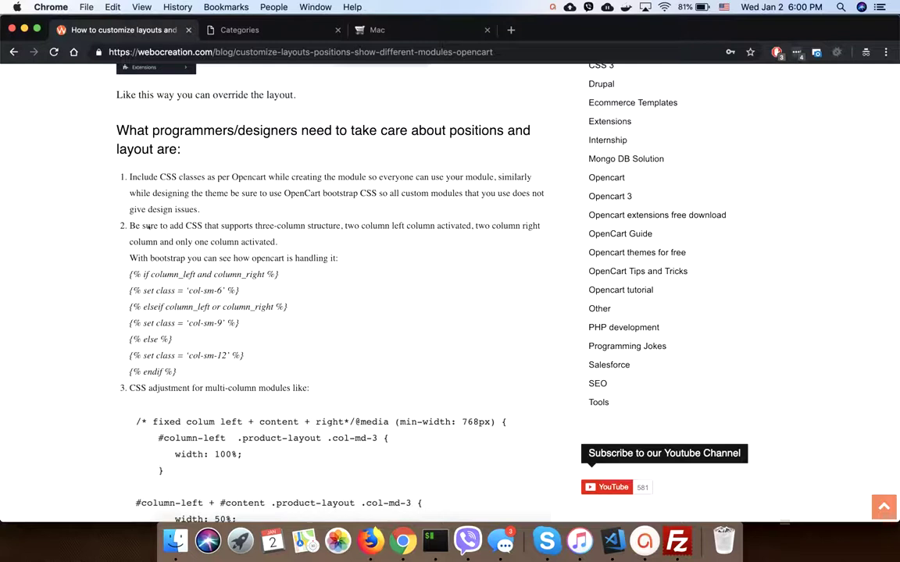
{"action": "left_click_drag", "start_coordinate": [149, 228], "coordinate": [254, 232]}
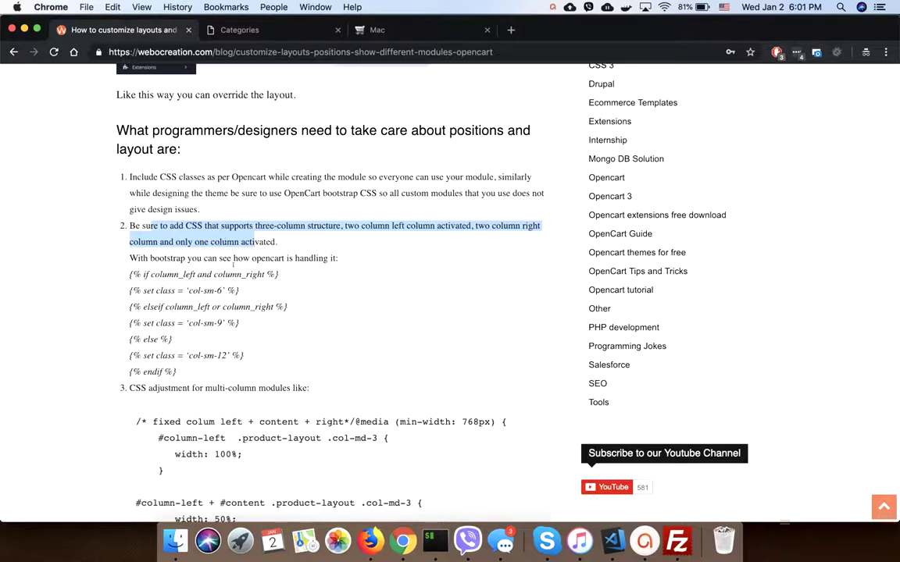
{"action": "left_click", "coordinate": [153, 256]}
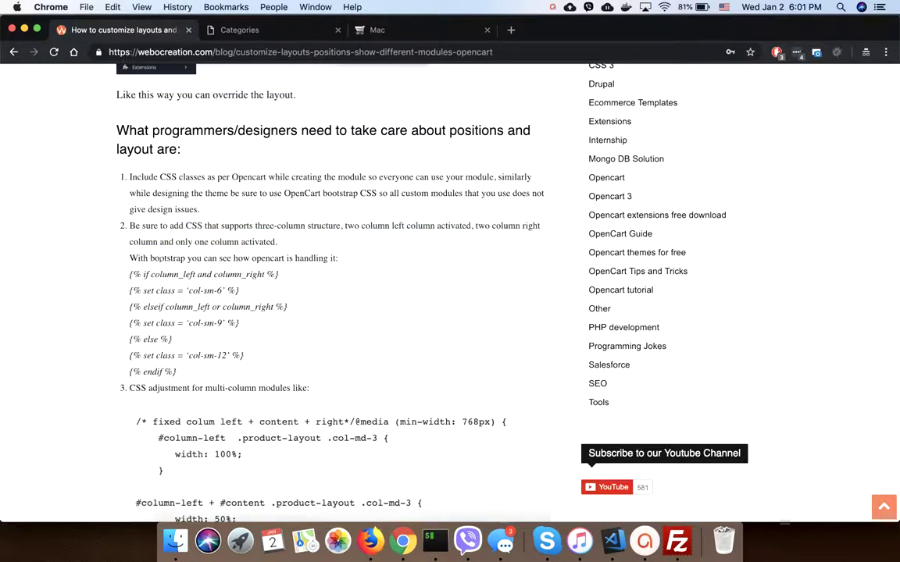
Highlight the bootstrap column conditions and col-sm-6/col-sm-9 classes, then return to the Mac page
{"action": "left_click_drag", "start_coordinate": [160, 258], "coordinate": [282, 258]}
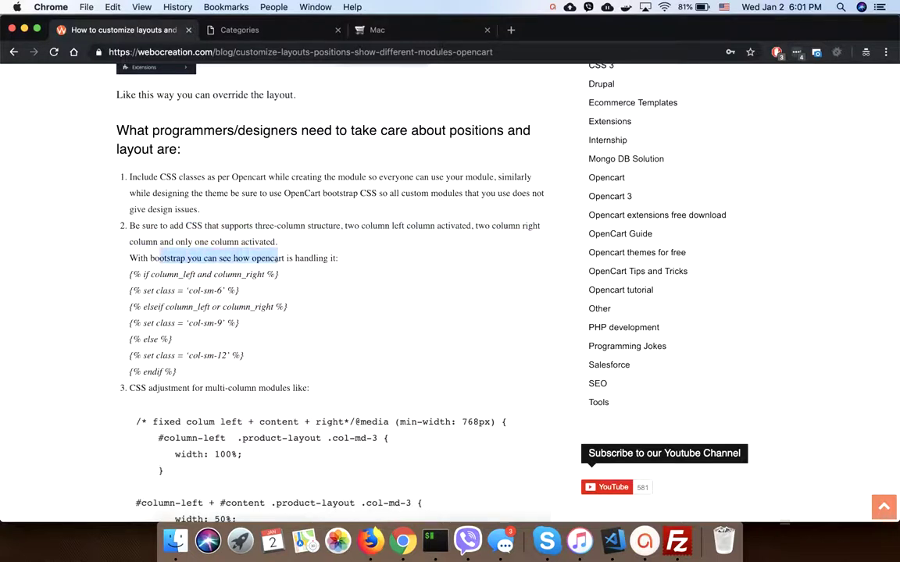
{"action": "left_click", "coordinate": [159, 284]}
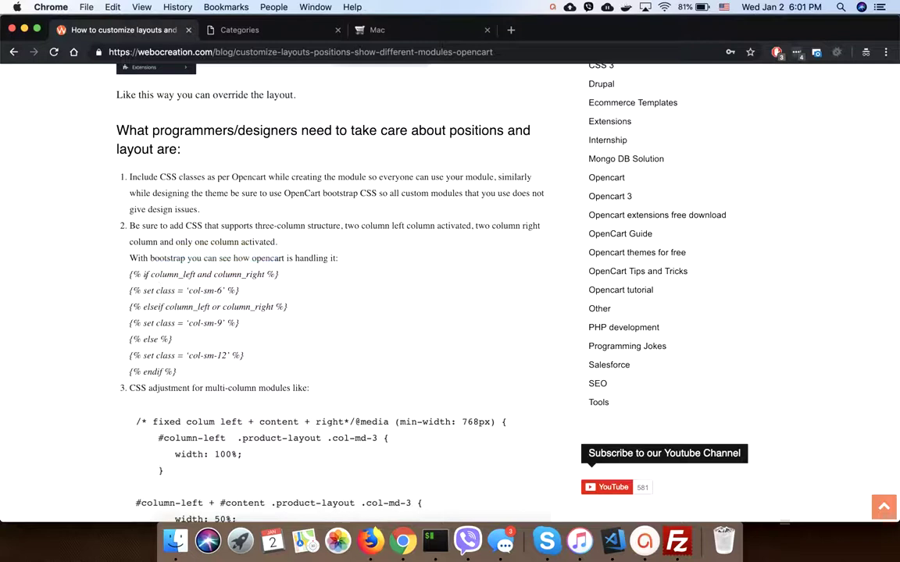
{"action": "left_click_drag", "start_coordinate": [128, 275], "coordinate": [289, 277]}
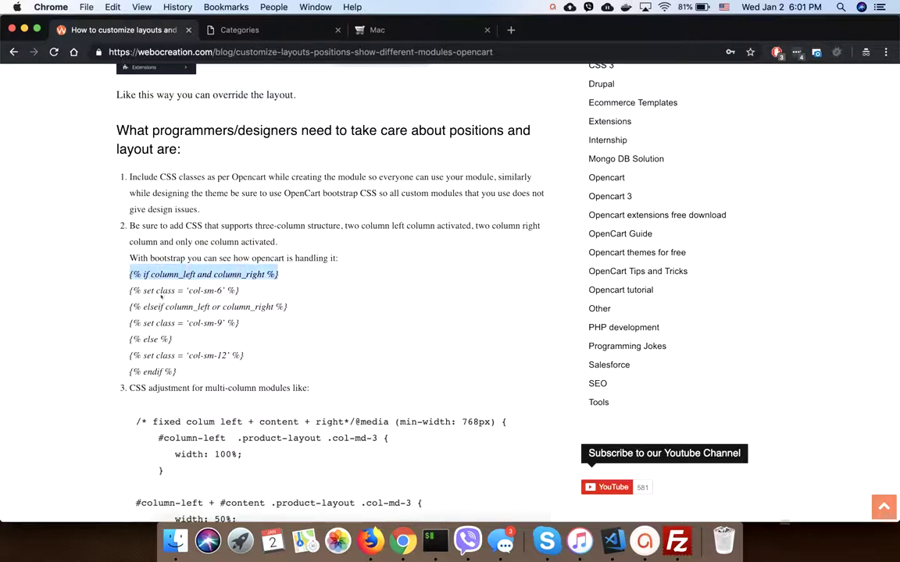
{"action": "left_click_drag", "start_coordinate": [155, 291], "coordinate": [224, 291]}
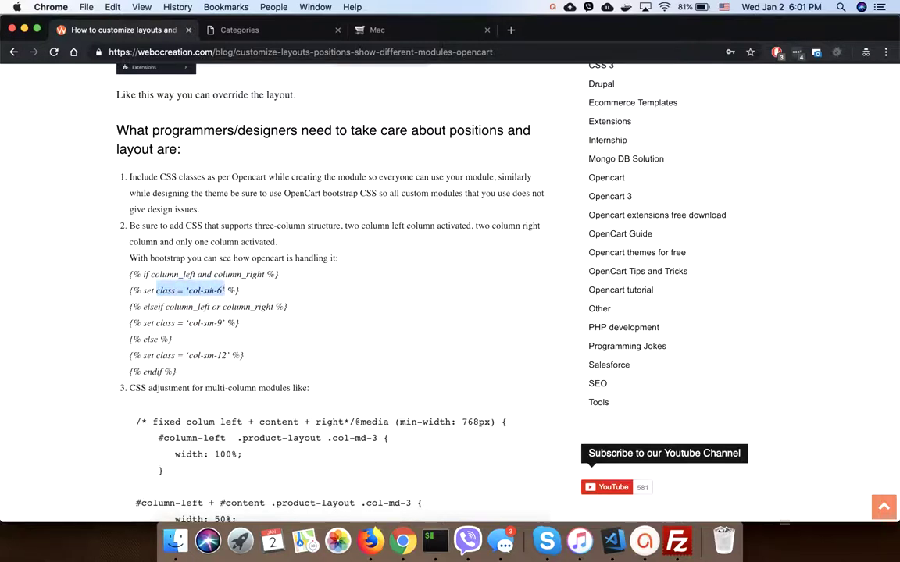
{"action": "left_click", "coordinate": [202, 290]}
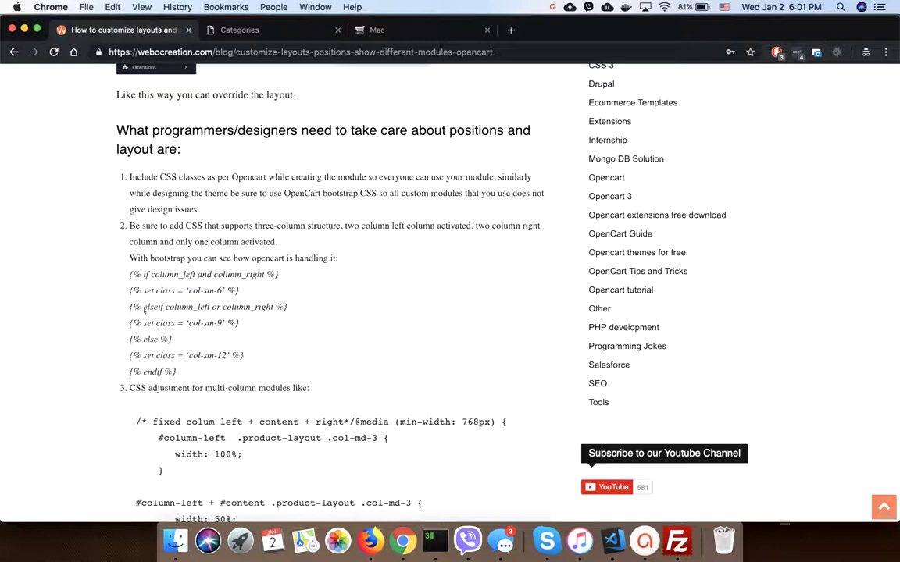
{"action": "left_click_drag", "start_coordinate": [131, 309], "coordinate": [255, 309]}
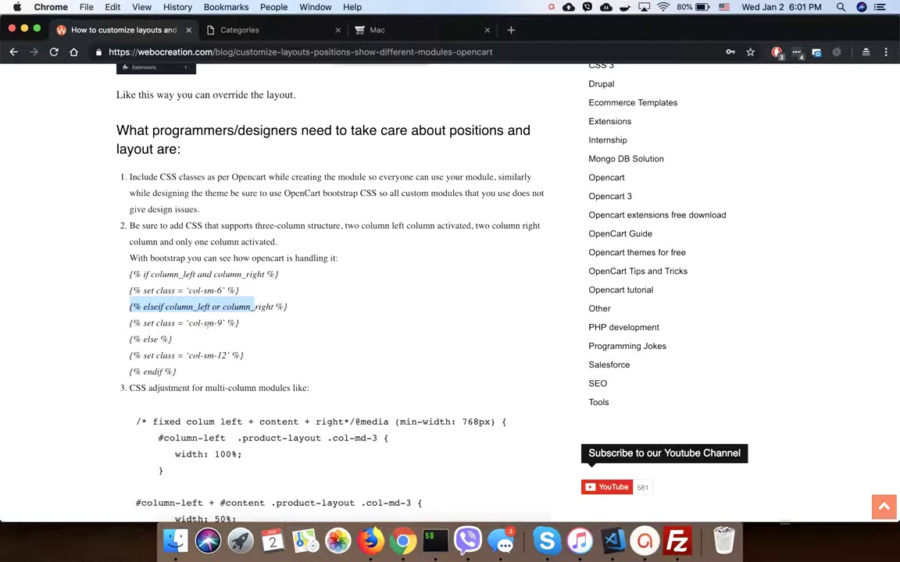
{"action": "left_click", "coordinate": [185, 324]}
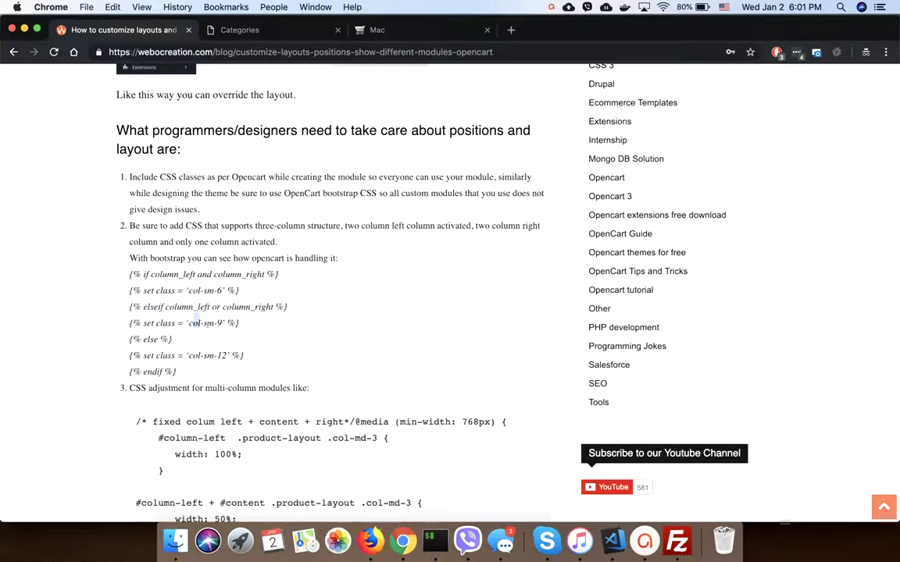
{"action": "left_click_drag", "start_coordinate": [193, 324], "coordinate": [217, 323]}
{"action": "left_click_drag", "start_coordinate": [142, 340], "coordinate": [225, 356]}
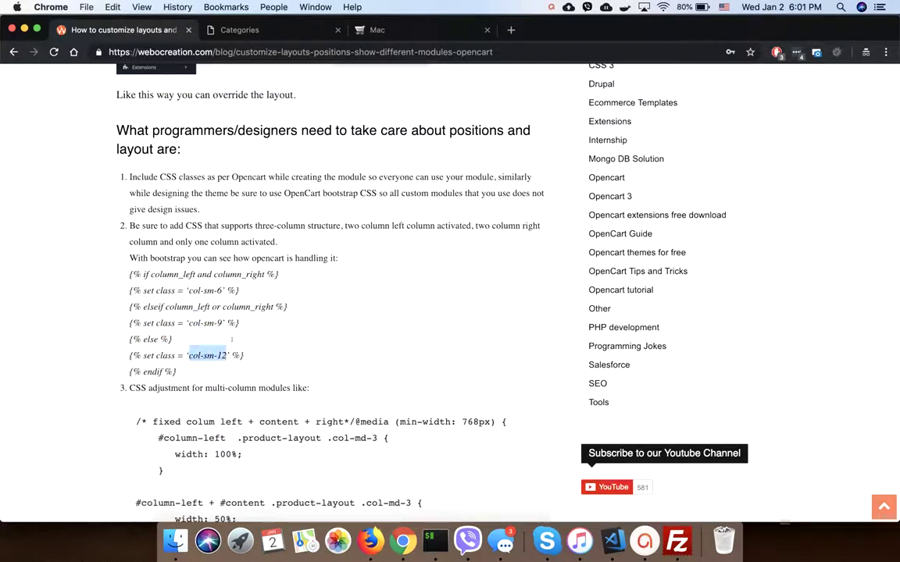
{"action": "left_click", "coordinate": [377, 30]}
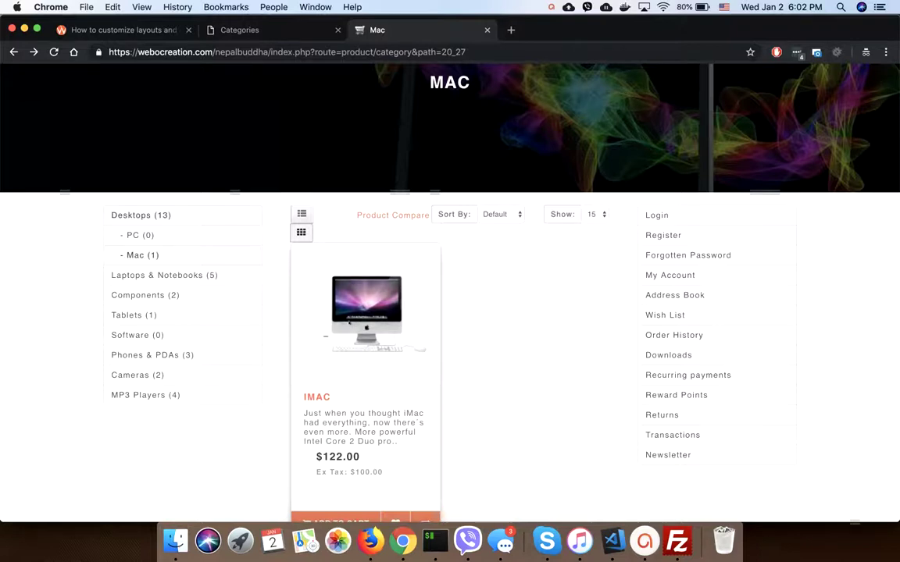
Browse the storefront PC subcategory, then Desktops (13), before returning to the layout article
{"action": "left_click", "coordinate": [131, 234]}
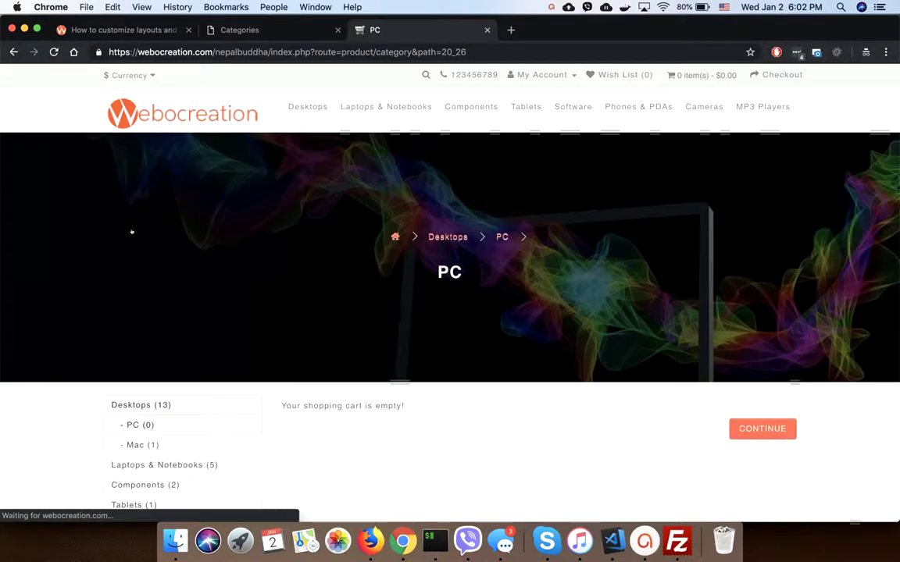
{"action": "scroll", "coordinate": [156, 250], "scroll_direction": "down", "scroll_amount": 4}
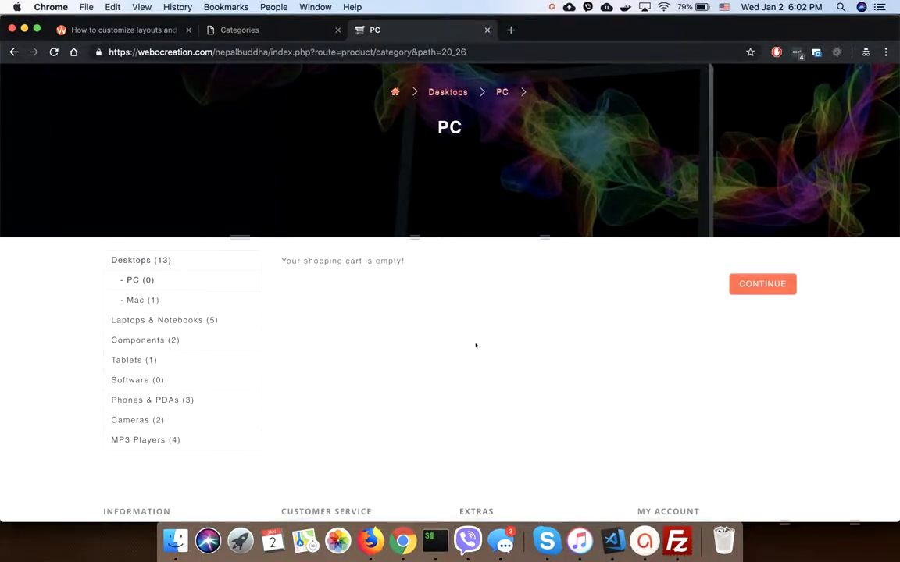
{"action": "left_click", "coordinate": [140, 260]}
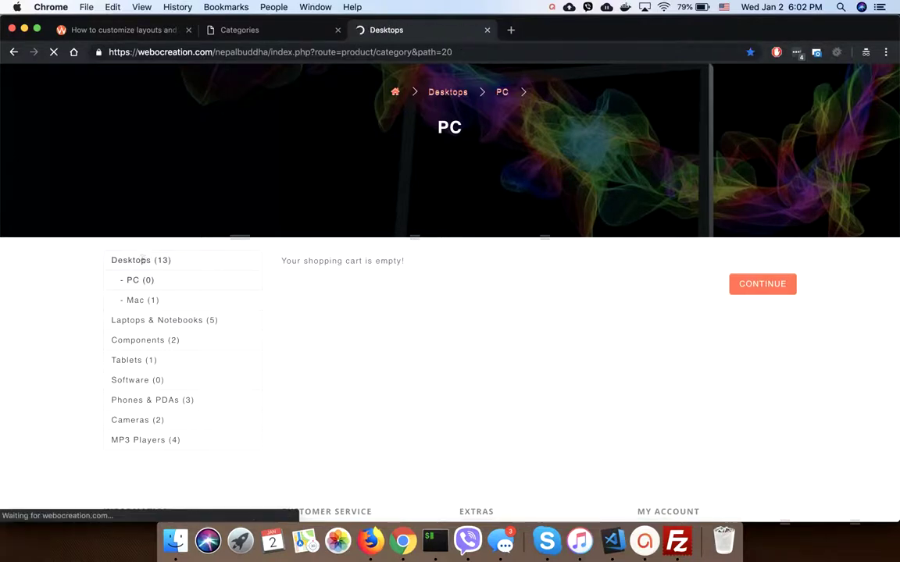
{"action": "scroll", "coordinate": [281, 335], "scroll_direction": "down", "scroll_amount": 3}
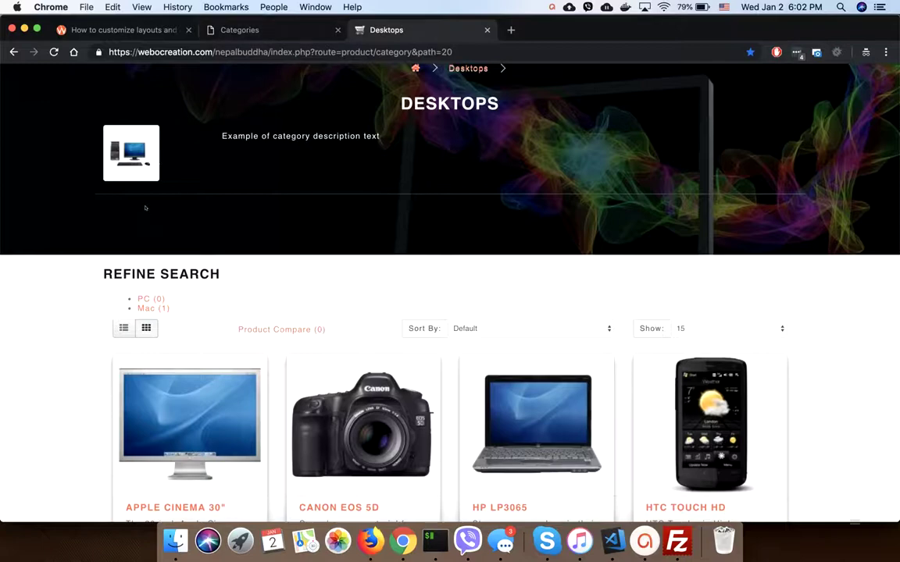
{"action": "left_click", "coordinate": [103, 31]}
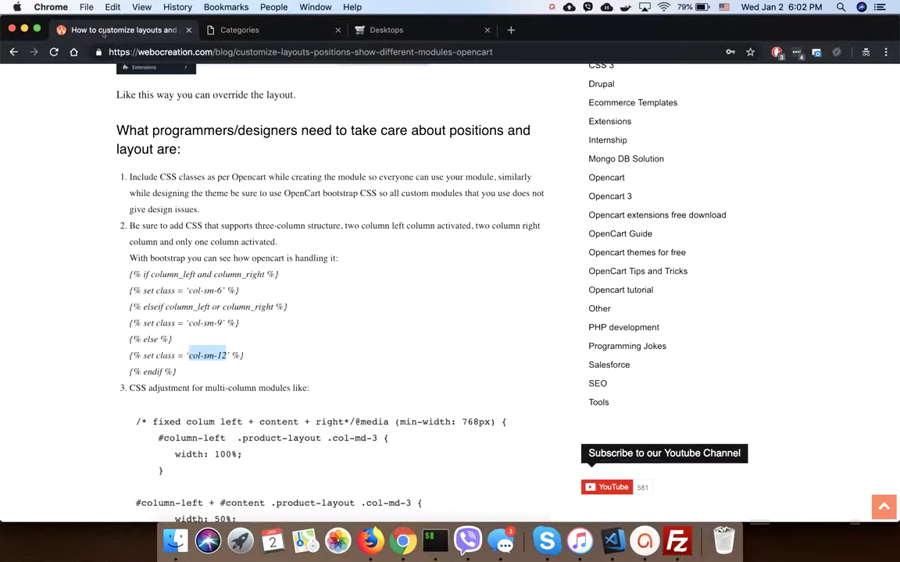
Highlight the multi-column CSS heading, filter storefront Desktops to Mac, and check admin Categories
{"action": "scroll", "coordinate": [99, 288], "scroll_direction": "down", "scroll_amount": 5}
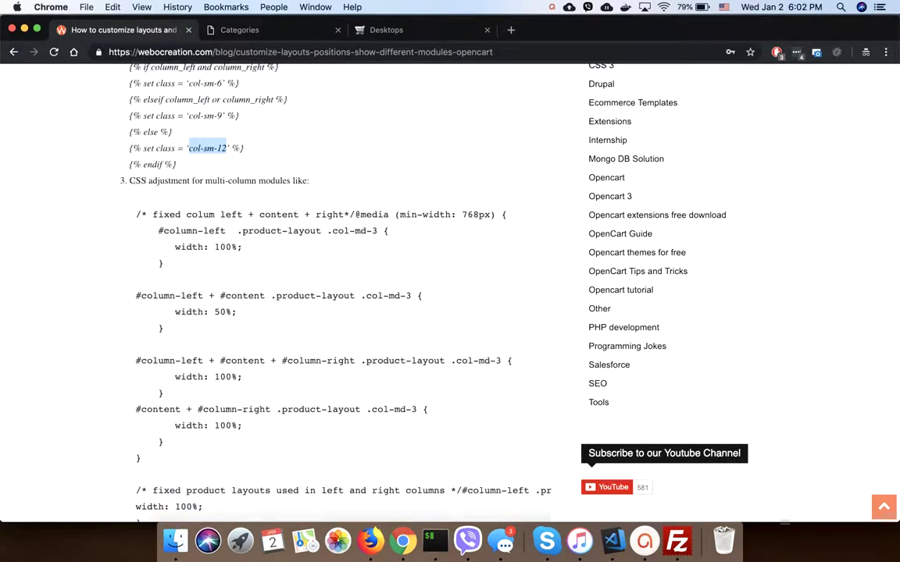
{"action": "left_click_drag", "start_coordinate": [127, 181], "coordinate": [258, 181]}
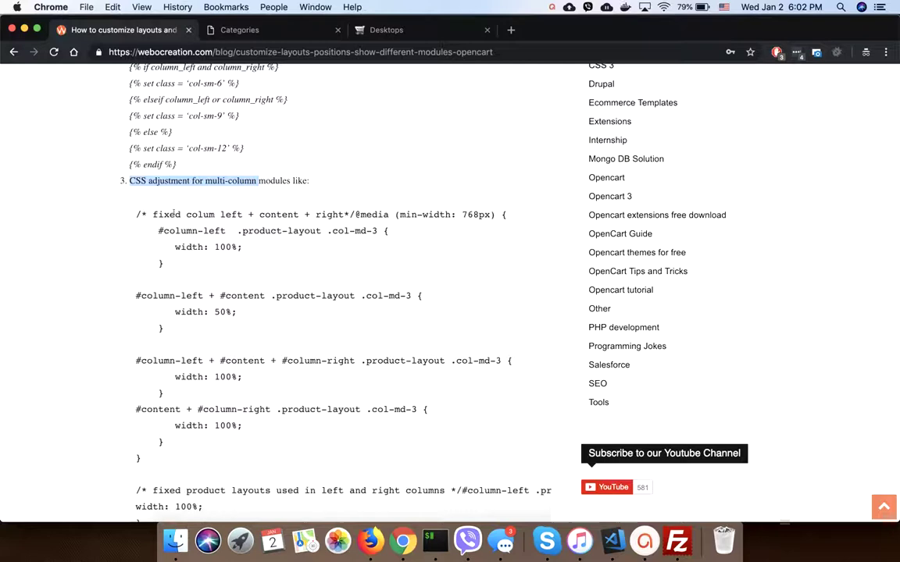
{"action": "key", "text": "super+3"}
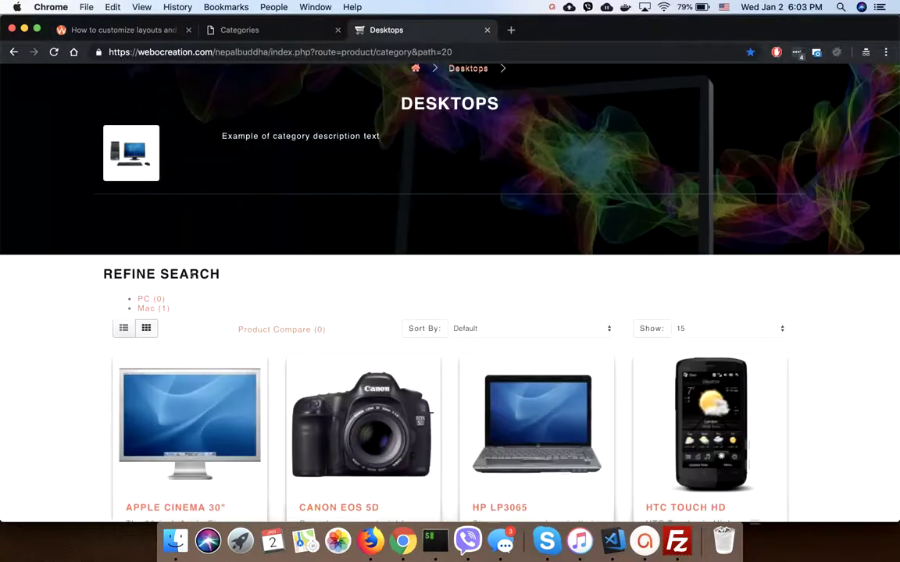
{"action": "left_click", "coordinate": [147, 309]}
{"action": "scroll", "coordinate": [148, 311], "scroll_direction": "down", "scroll_amount": 5}
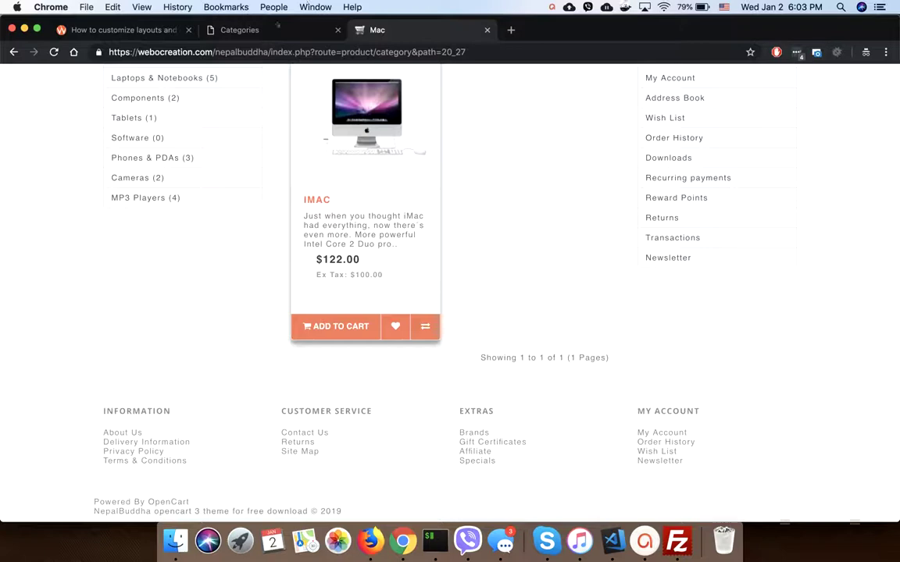
{"action": "left_click", "coordinate": [204, 32]}
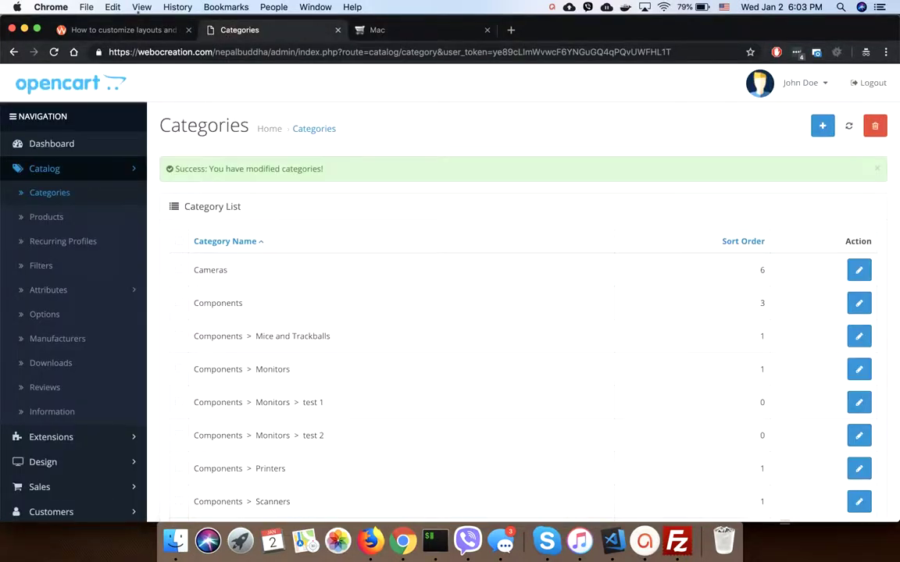
{"action": "left_click", "coordinate": [116, 30]}
{"action": "scroll", "coordinate": [158, 338], "scroll_direction": "up", "scroll_amount": 1}
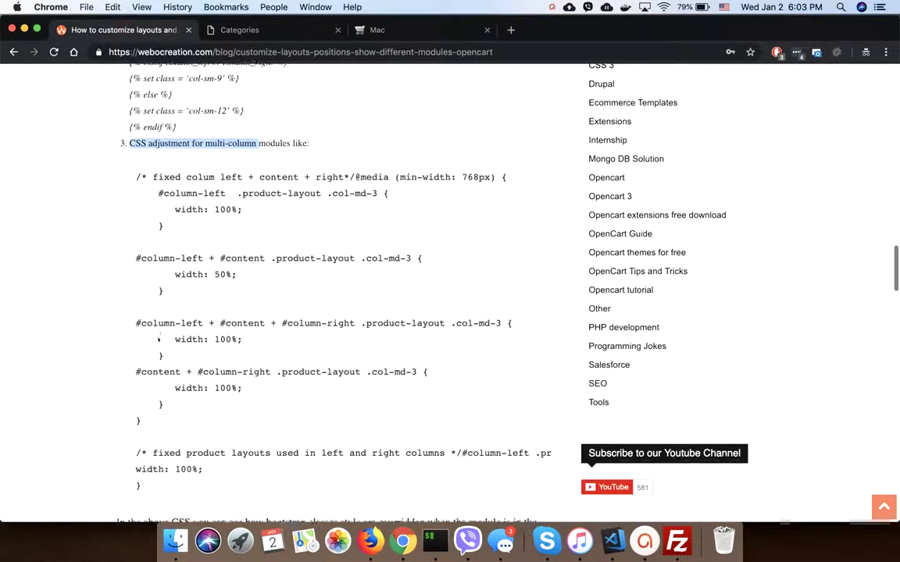
{"action": "scroll", "coordinate": [159, 338], "scroll_direction": "down", "scroll_amount": 2}
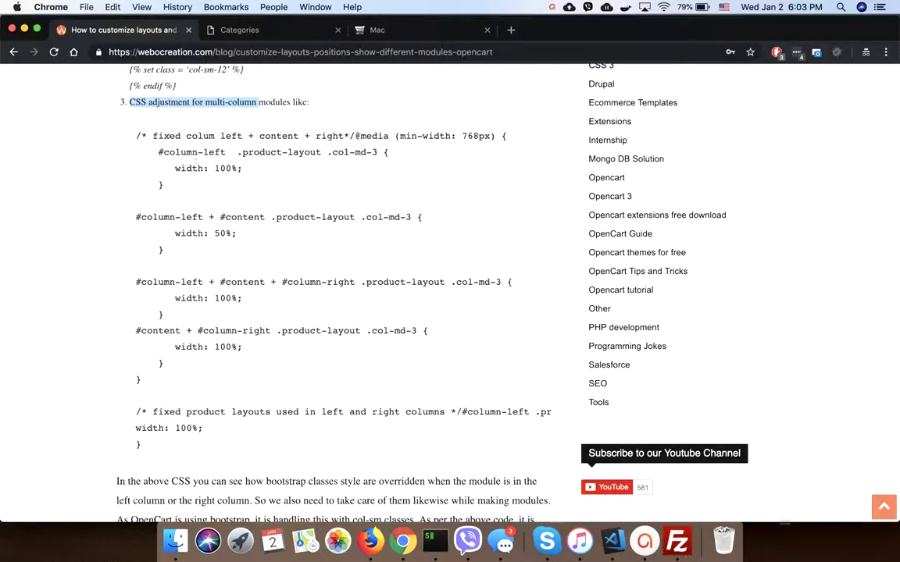
Highlight the three-column media query, left-column product selector with width: 100%, and left-plus-content selector
{"action": "left_click_drag", "start_coordinate": [170, 135], "coordinate": [351, 136]}
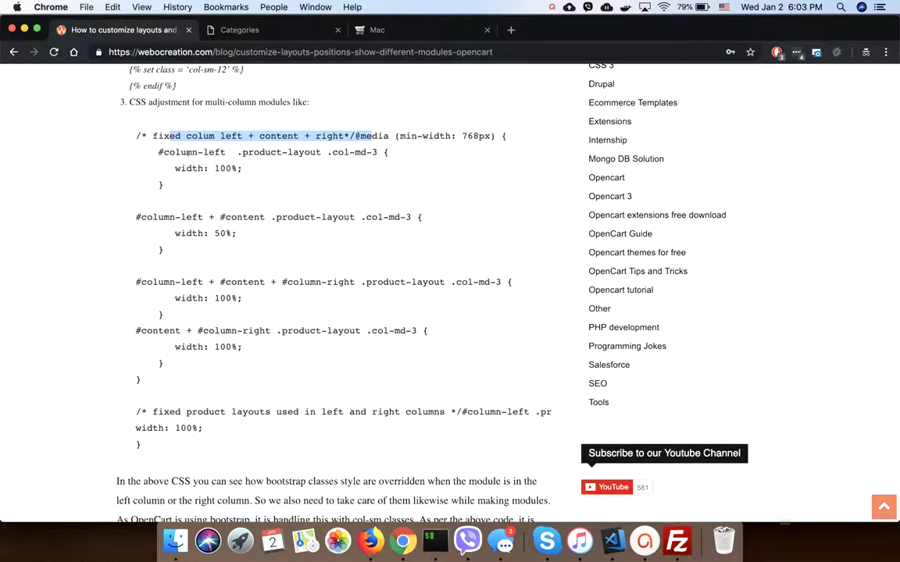
{"action": "left_click_drag", "start_coordinate": [186, 152], "coordinate": [366, 153]}
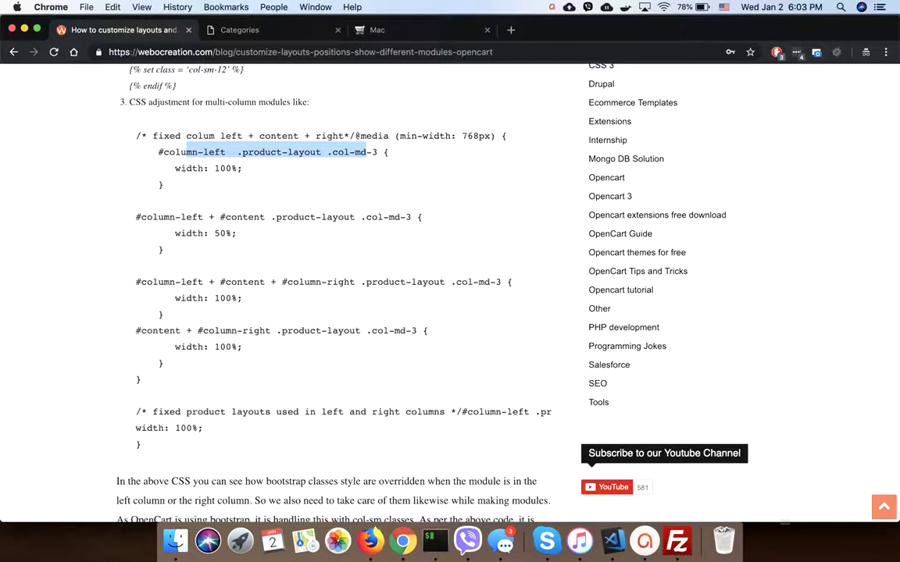
{"action": "left_click_drag", "start_coordinate": [184, 169], "coordinate": [233, 169]}
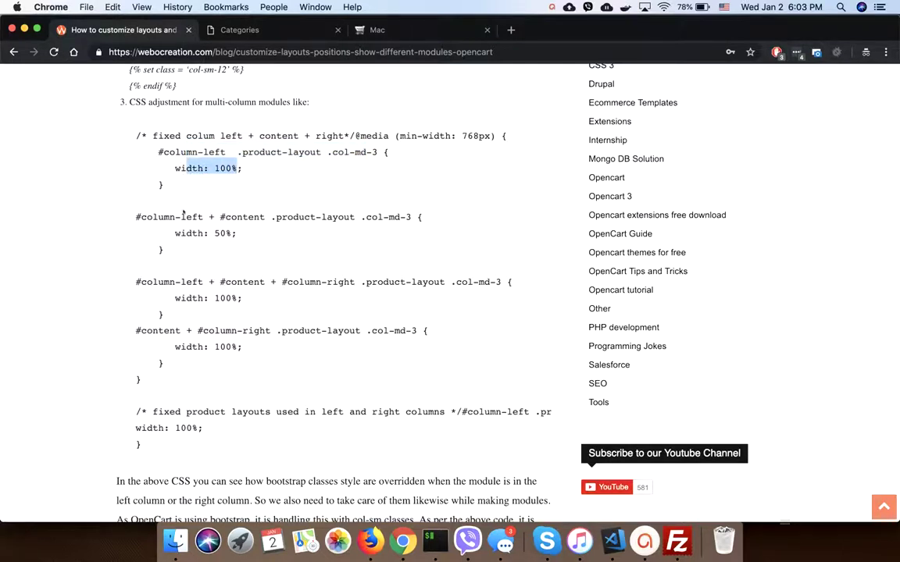
{"action": "left_click_drag", "start_coordinate": [157, 217], "coordinate": [257, 224]}
{"action": "scroll", "coordinate": [258, 233], "scroll_direction": "down", "scroll_amount": 2}
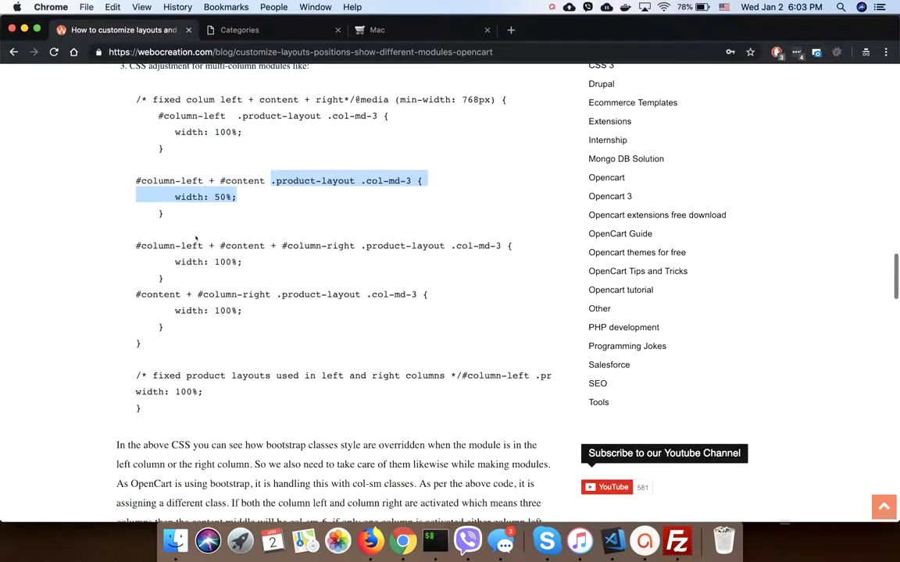
Highlight the left-content-right selector with col-md-3, and the content-plus-right width: 100% rules
{"action": "left_click", "coordinate": [169, 244]}
{"action": "left_click_drag", "start_coordinate": [206, 246], "coordinate": [333, 246]}
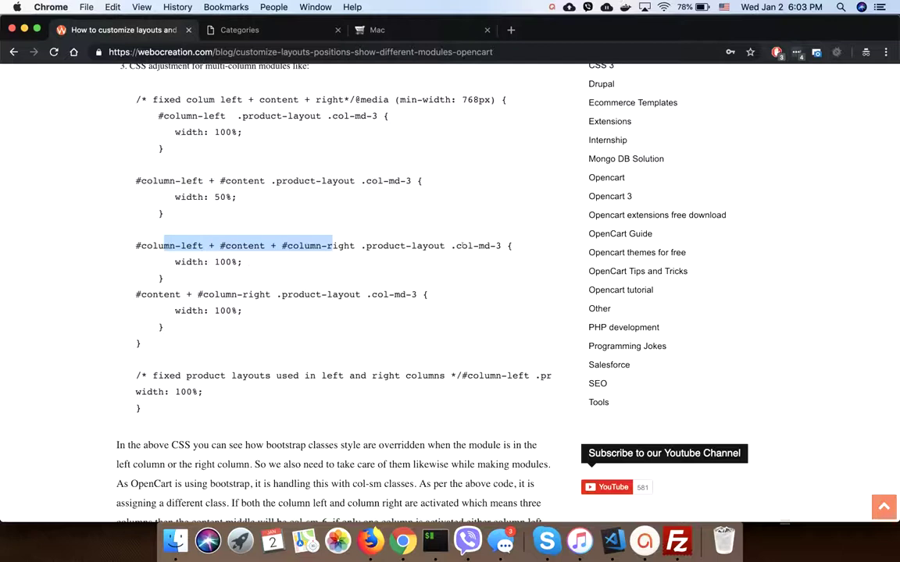
{"action": "left_click_drag", "start_coordinate": [462, 246], "coordinate": [502, 246]}
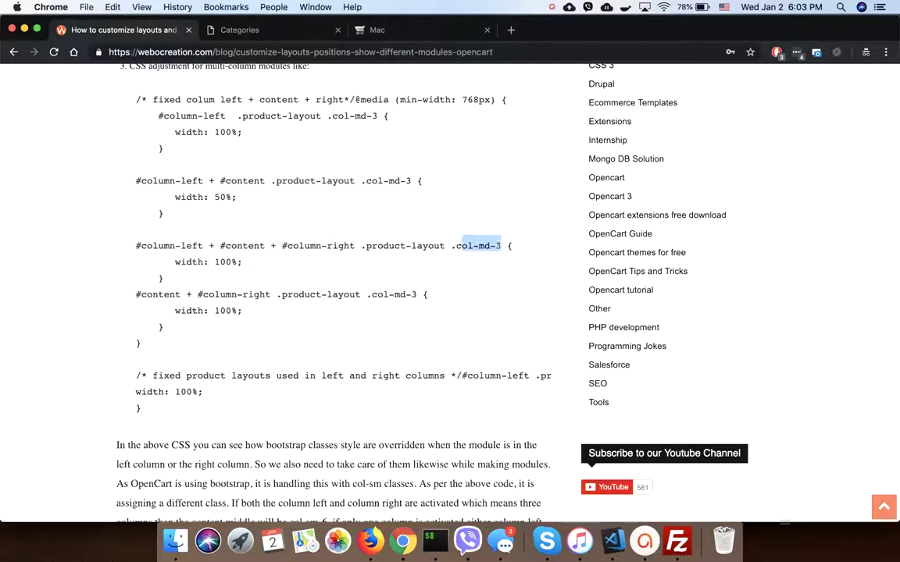
{"action": "left_click_drag", "start_coordinate": [192, 262], "coordinate": [232, 262]}
{"action": "left_click_drag", "start_coordinate": [153, 295], "coordinate": [252, 295]}
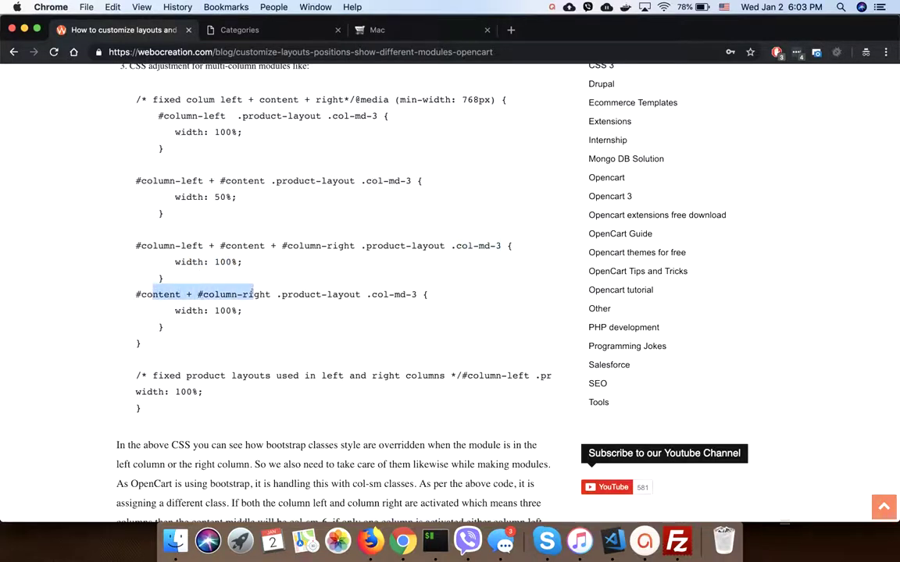
{"action": "left_click_drag", "start_coordinate": [180, 310], "coordinate": [246, 311]}
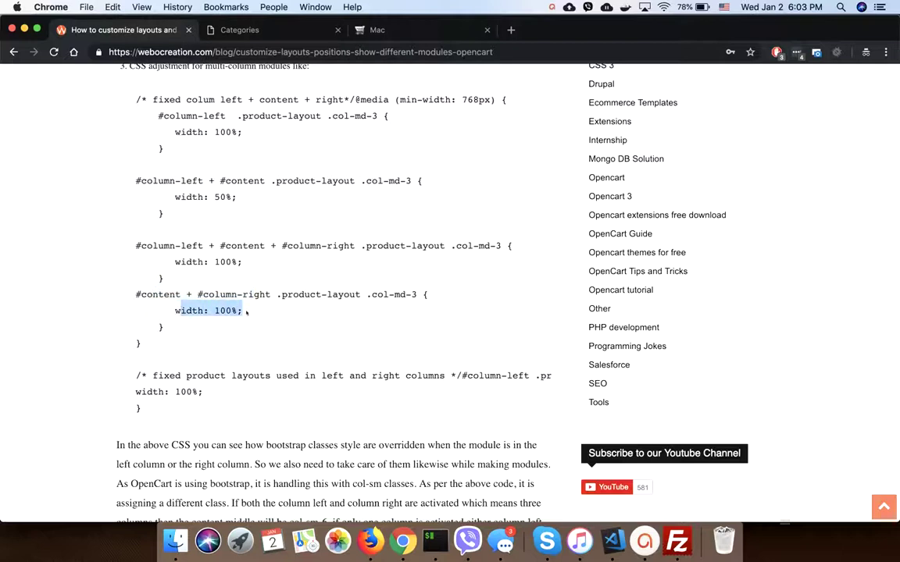
{"action": "scroll", "coordinate": [246, 312], "scroll_direction": "down", "scroll_amount": 2}
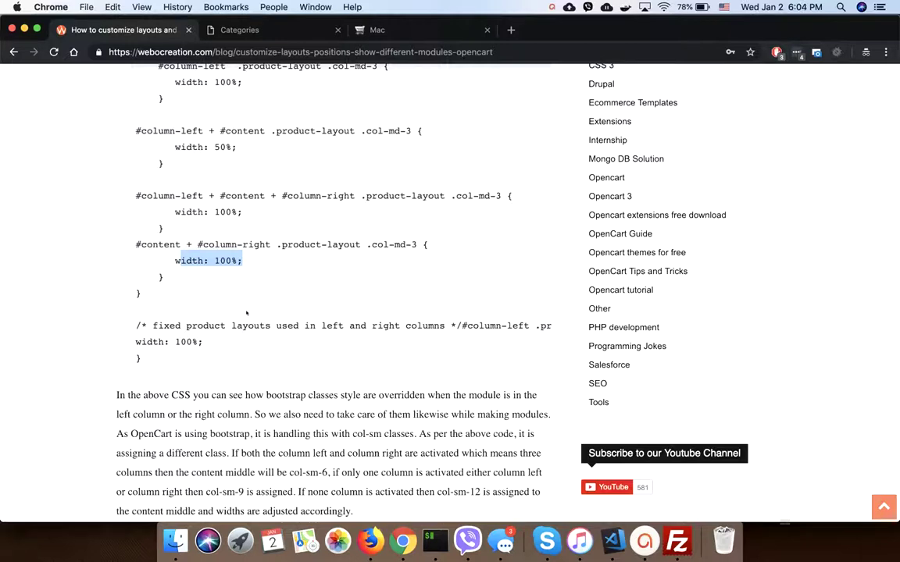
Scroll to the layout database diagram and highlight the phrase 'layout related database'
{"action": "scroll", "coordinate": [168, 420], "scroll_direction": "down", "scroll_amount": 5}
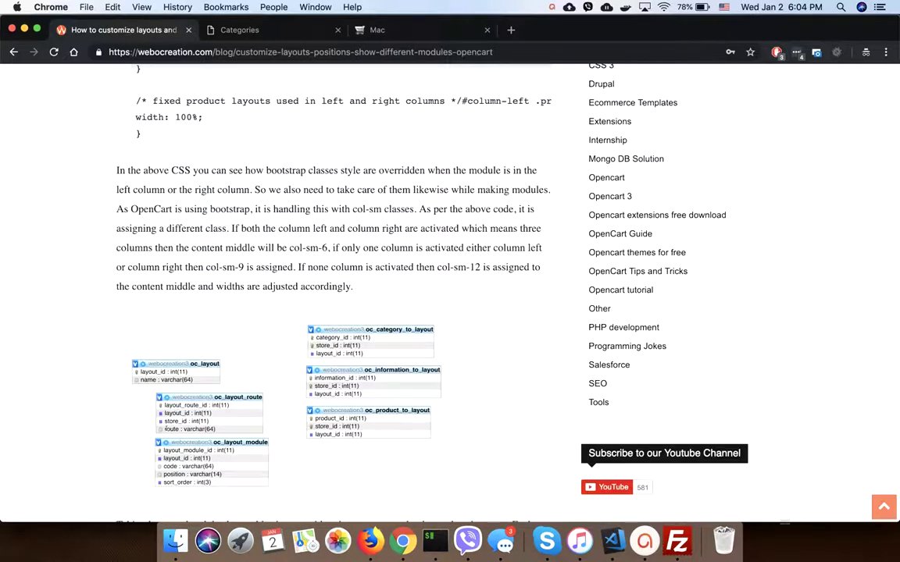
{"action": "scroll", "coordinate": [165, 429], "scroll_direction": "down", "scroll_amount": 4}
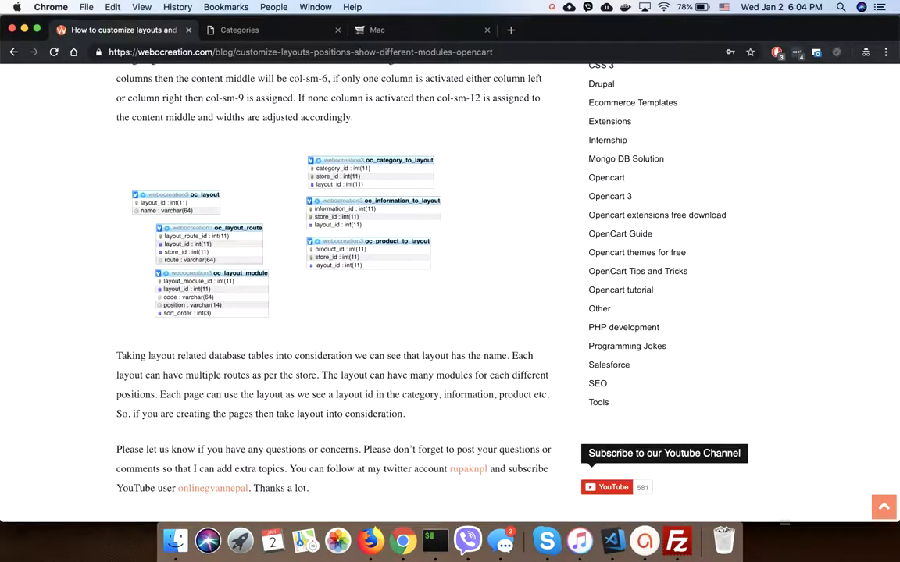
{"action": "left_click_drag", "start_coordinate": [149, 356], "coordinate": [249, 356]}
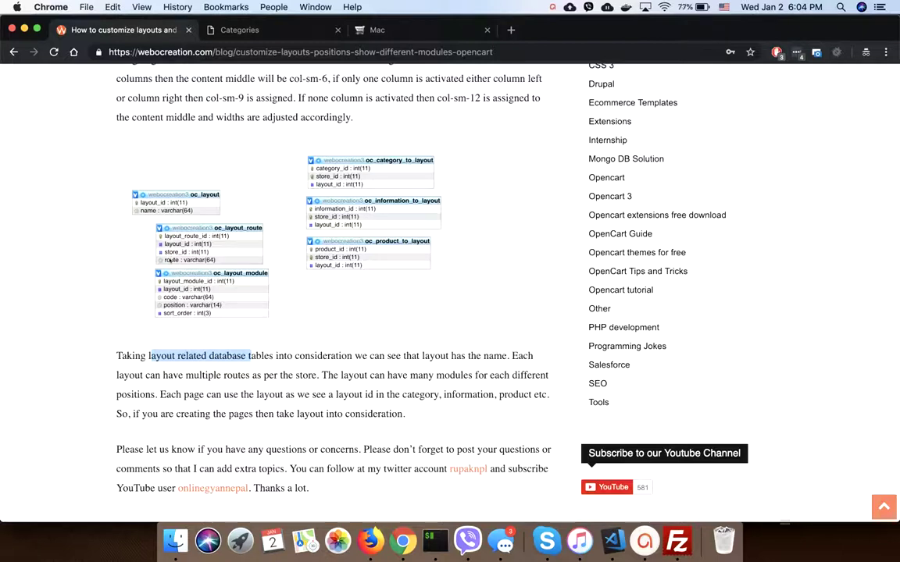
{"action": "left_click", "coordinate": [160, 376]}
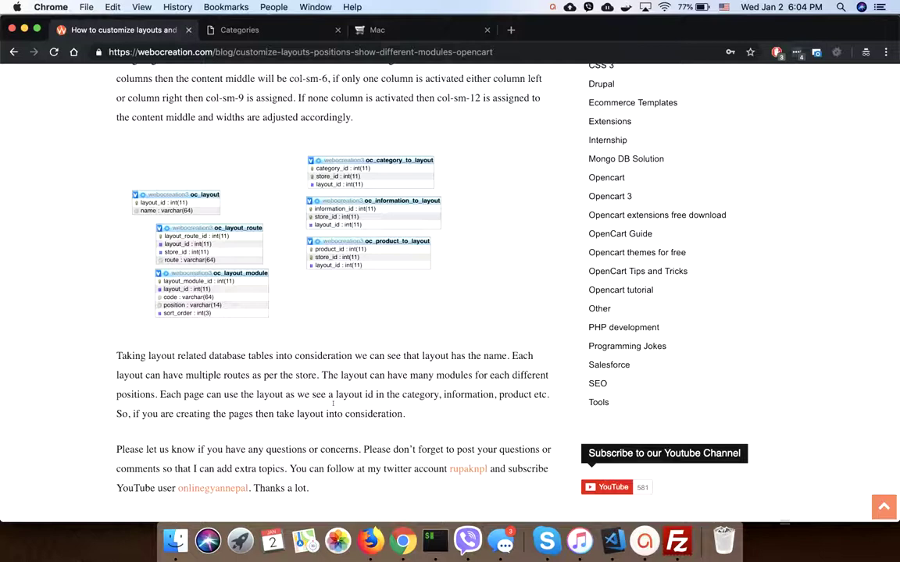
Scroll to the article's closing note and the 'opencart layout' tag
{"action": "scroll", "coordinate": [334, 403], "scroll_direction": "down", "scroll_amount": 2}
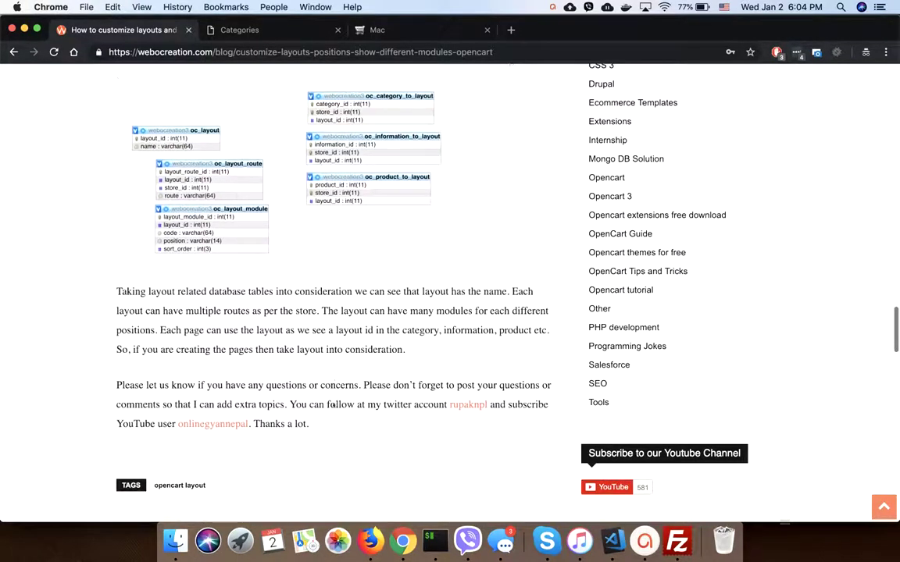